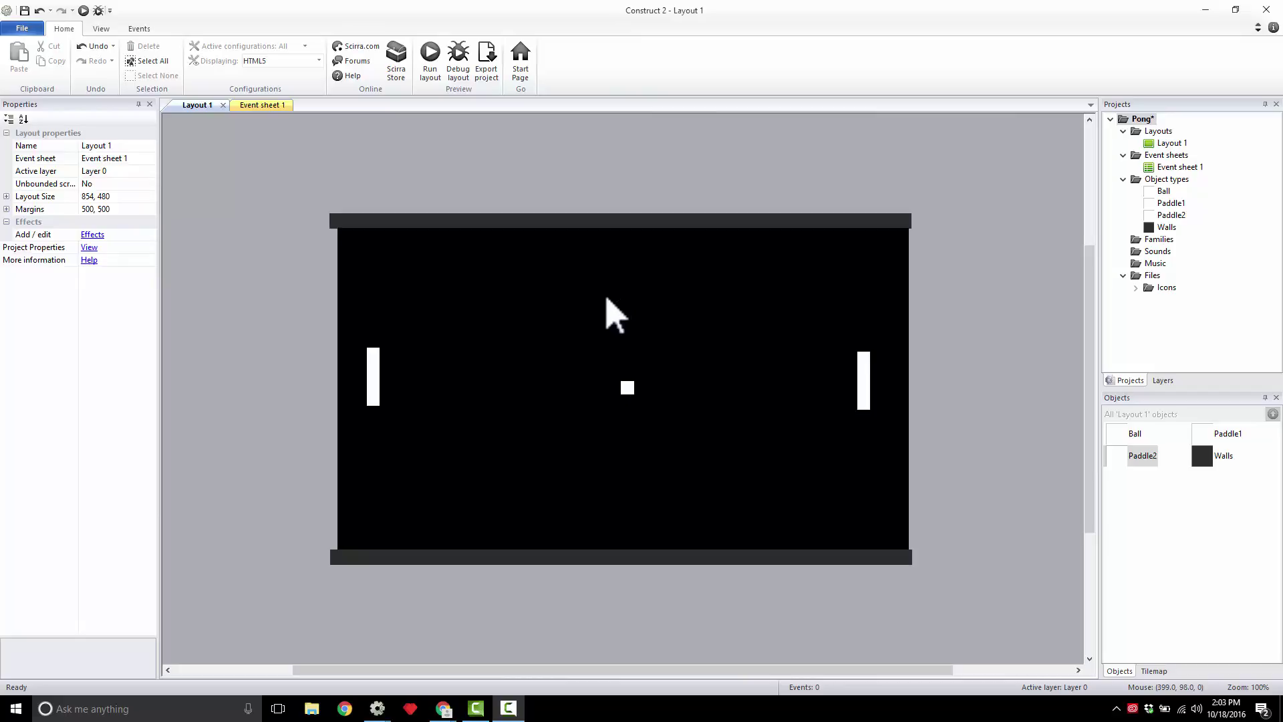
Insert a Tiled Background object named "line" near the centre of the playing field.
{"action": "right_click", "coordinate": [607, 300]}
{"action": "left_click", "coordinate": [631, 304]}
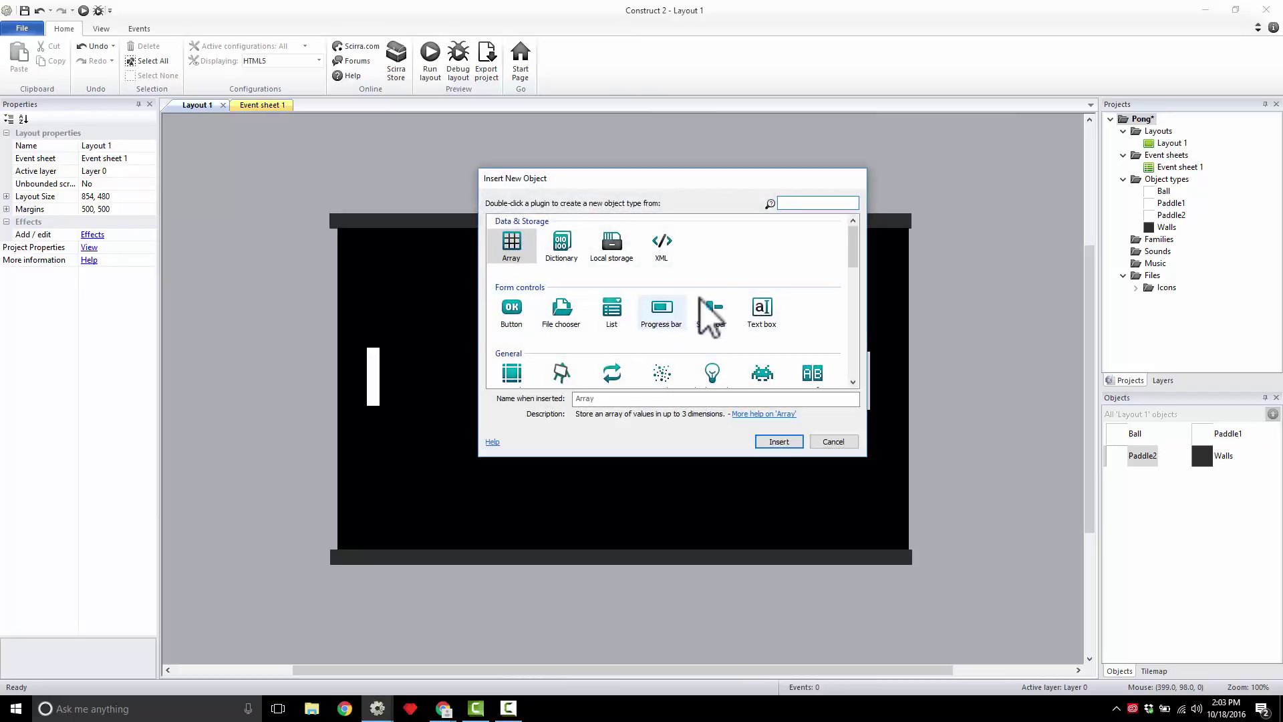
{"action": "scroll", "coordinate": [854, 252], "scroll_direction": "down", "scroll_amount": 1}
{"action": "left_click", "coordinate": [765, 354]}
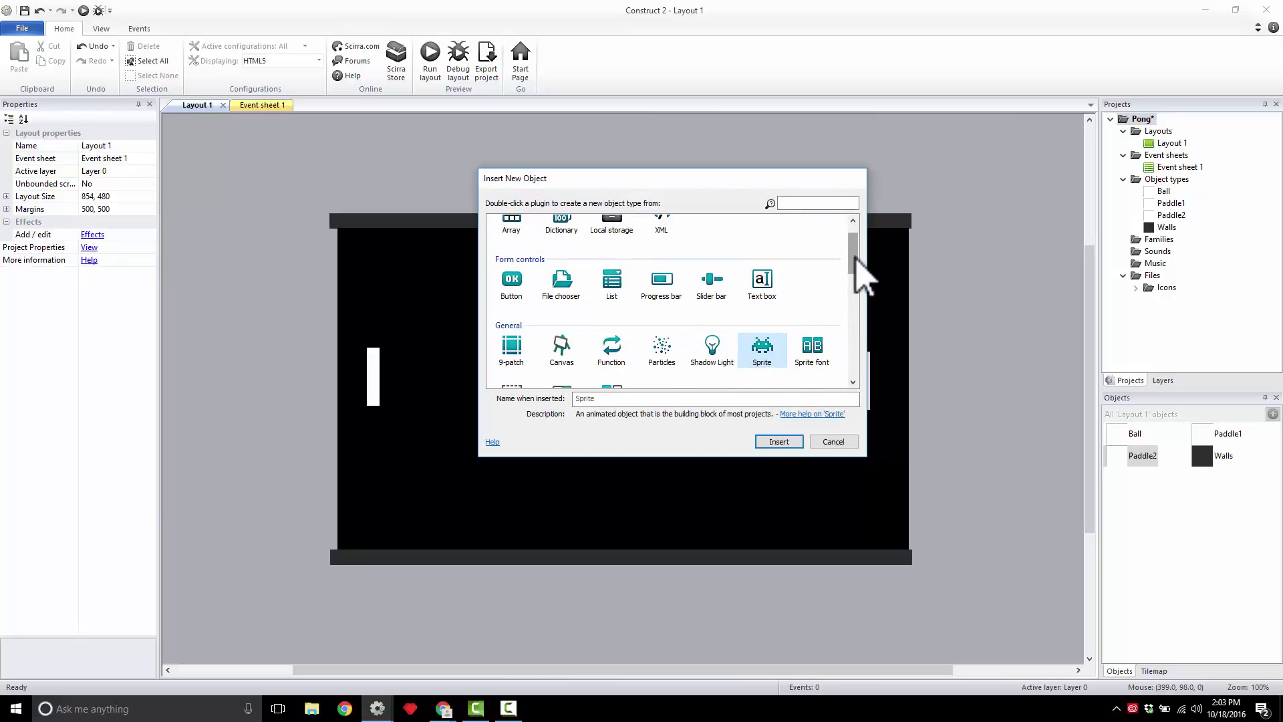
{"action": "left_click_drag", "start_coordinate": [854, 262], "coordinate": [855, 277]}
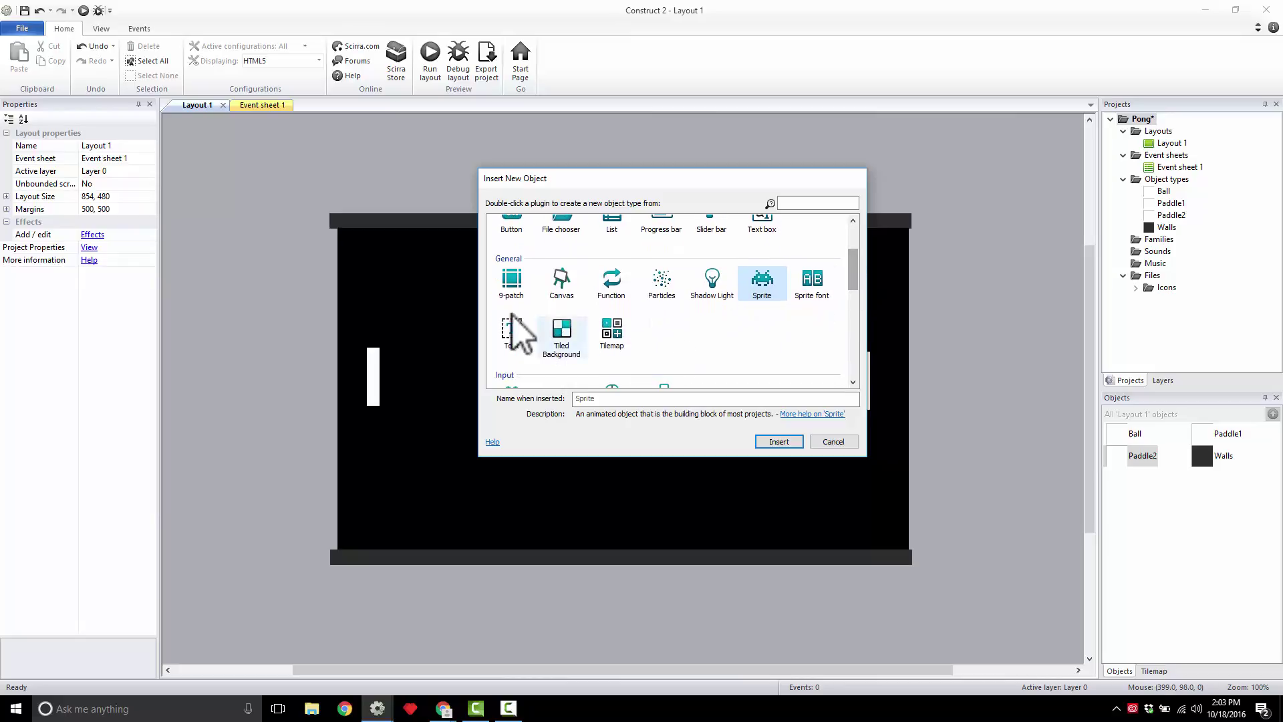
{"action": "left_click", "coordinate": [571, 324]}
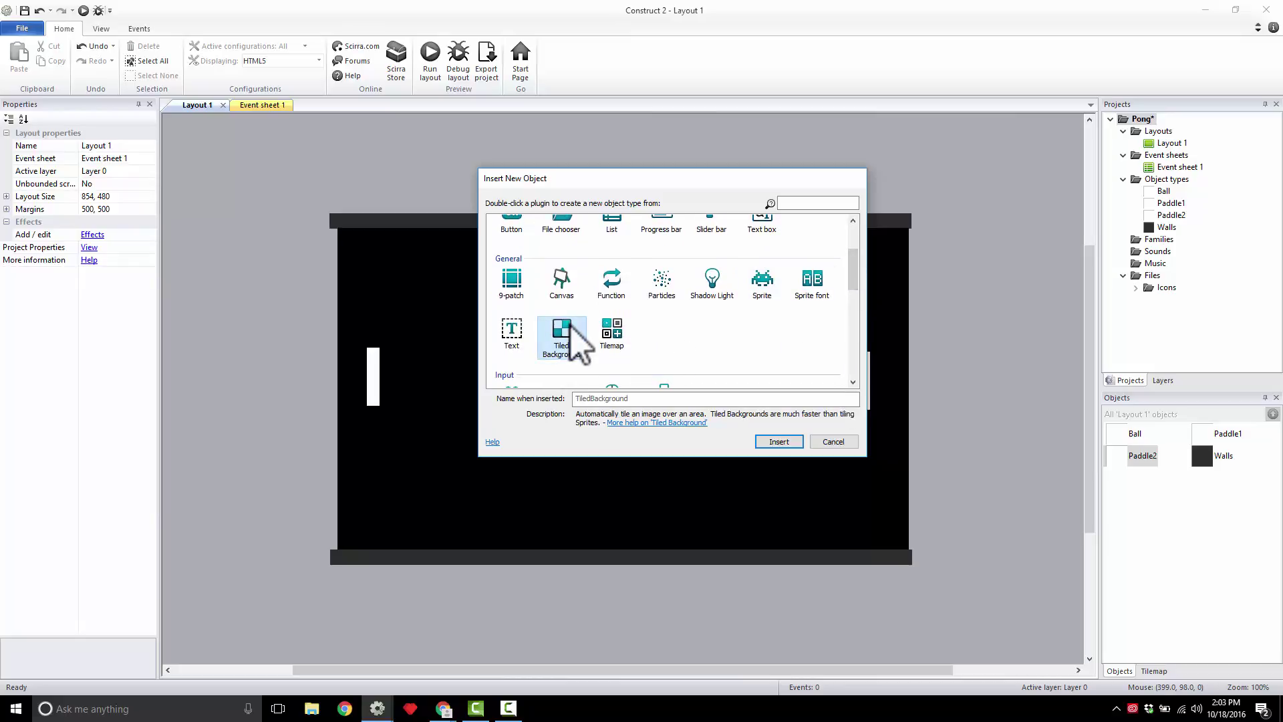
{"action": "double_click", "coordinate": [612, 398]}
{"action": "key", "text": "BackSpace"}
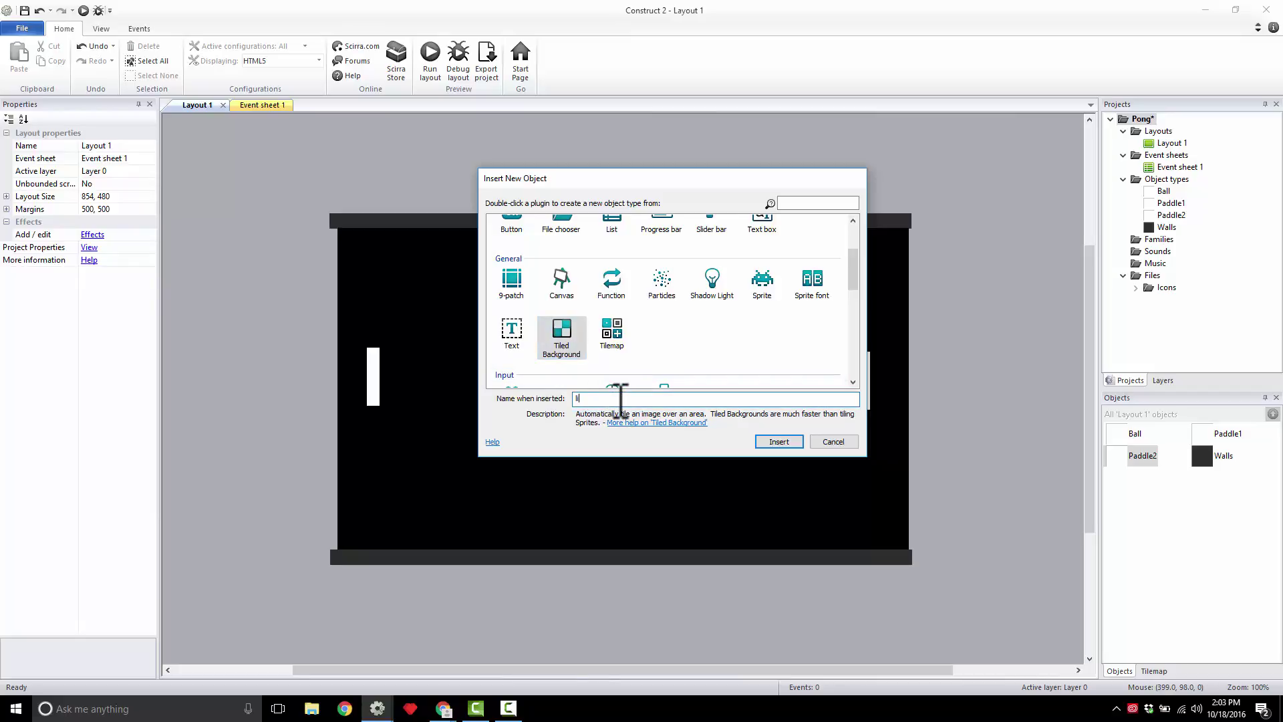
{"action": "key", "text": "Return"}
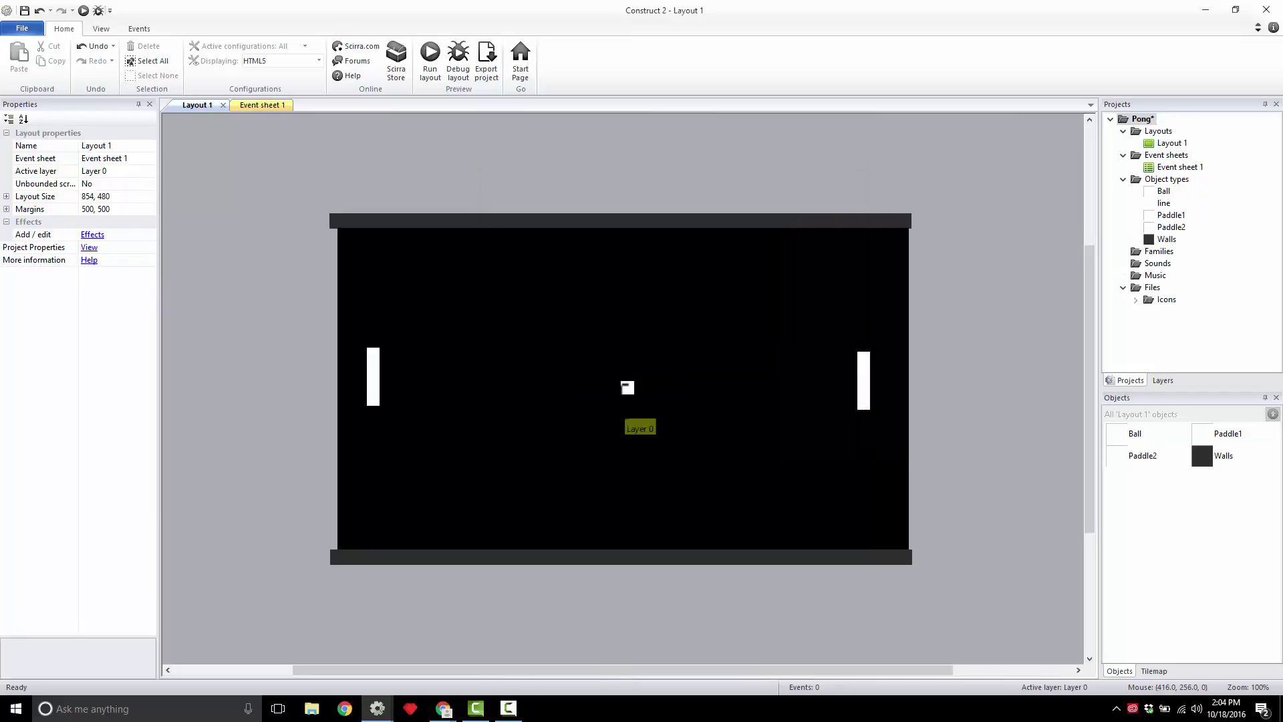
{"action": "left_click", "coordinate": [624, 337]}
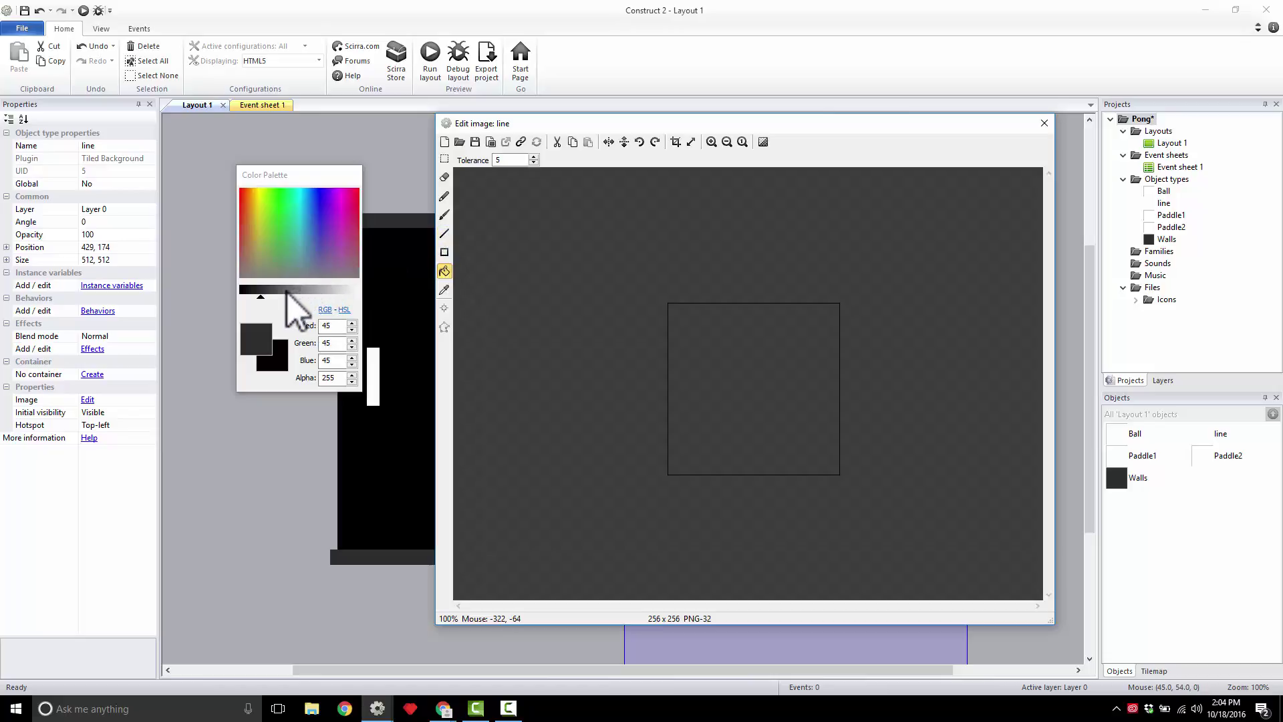
Draw a near-white (RGB 252) vertical line of thickness 22 from the middle of the line's image up past its upper edge.
{"action": "left_click_drag", "start_coordinate": [311, 291], "coordinate": [398, 296]}
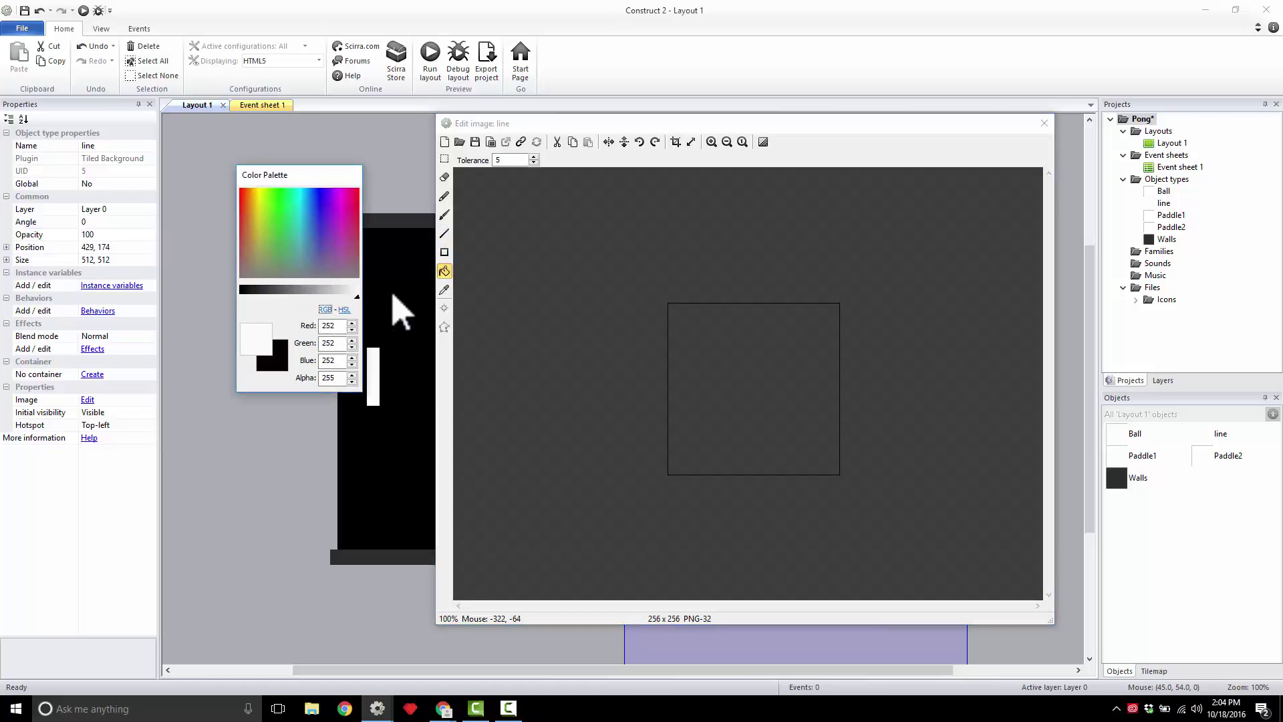
{"action": "left_click", "coordinate": [445, 234]}
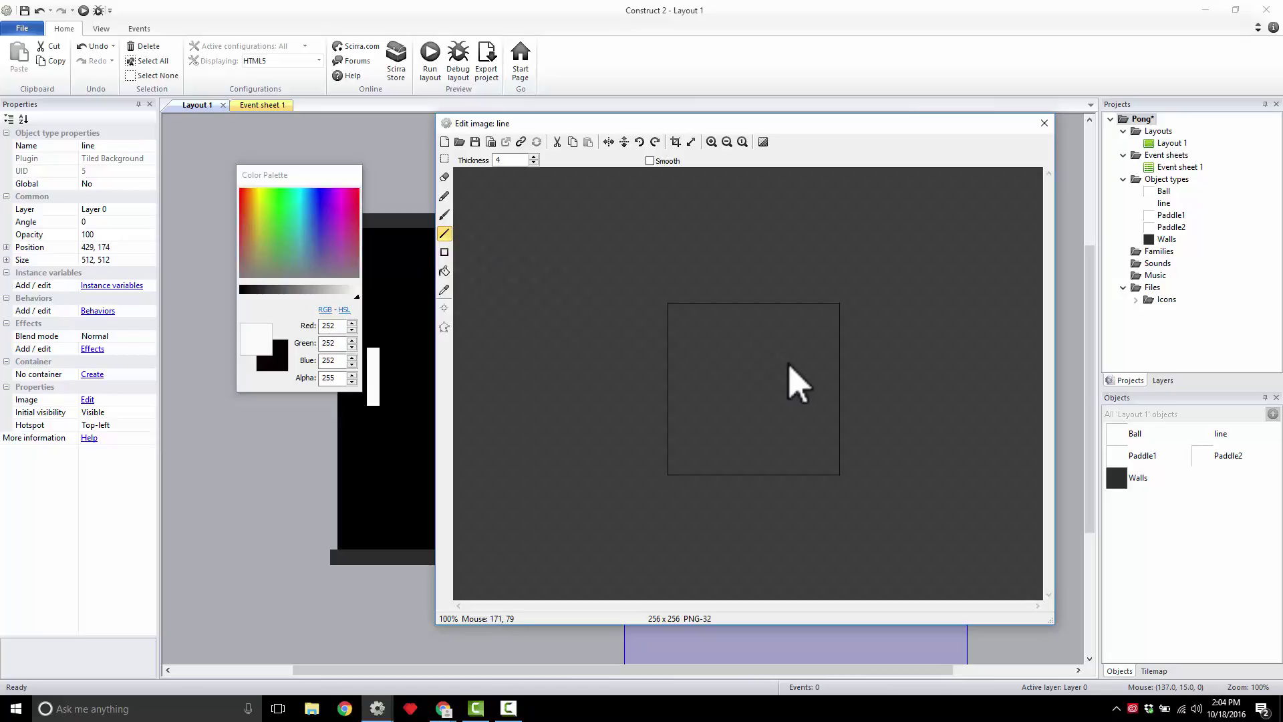
{"action": "double_click", "coordinate": [508, 160]}
{"action": "left_click_drag", "start_coordinate": [751, 389], "coordinate": [752, 281]}
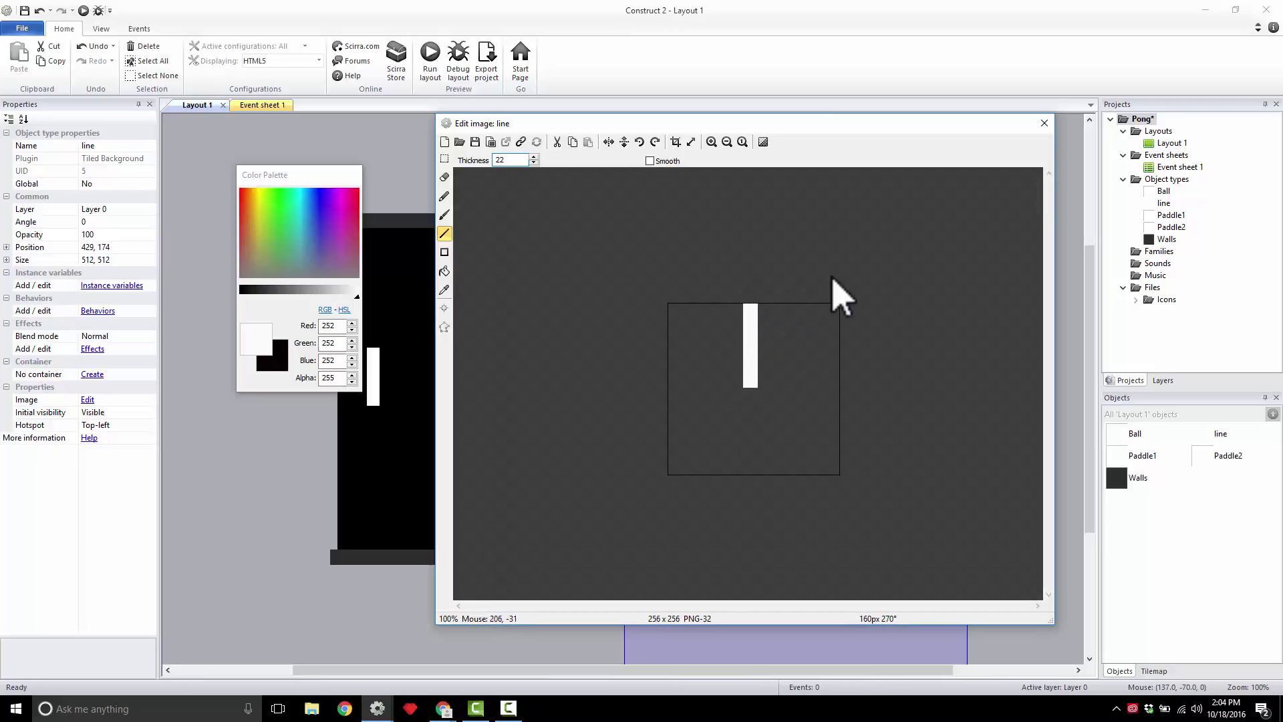
{"action": "left_click", "coordinate": [1046, 126]}
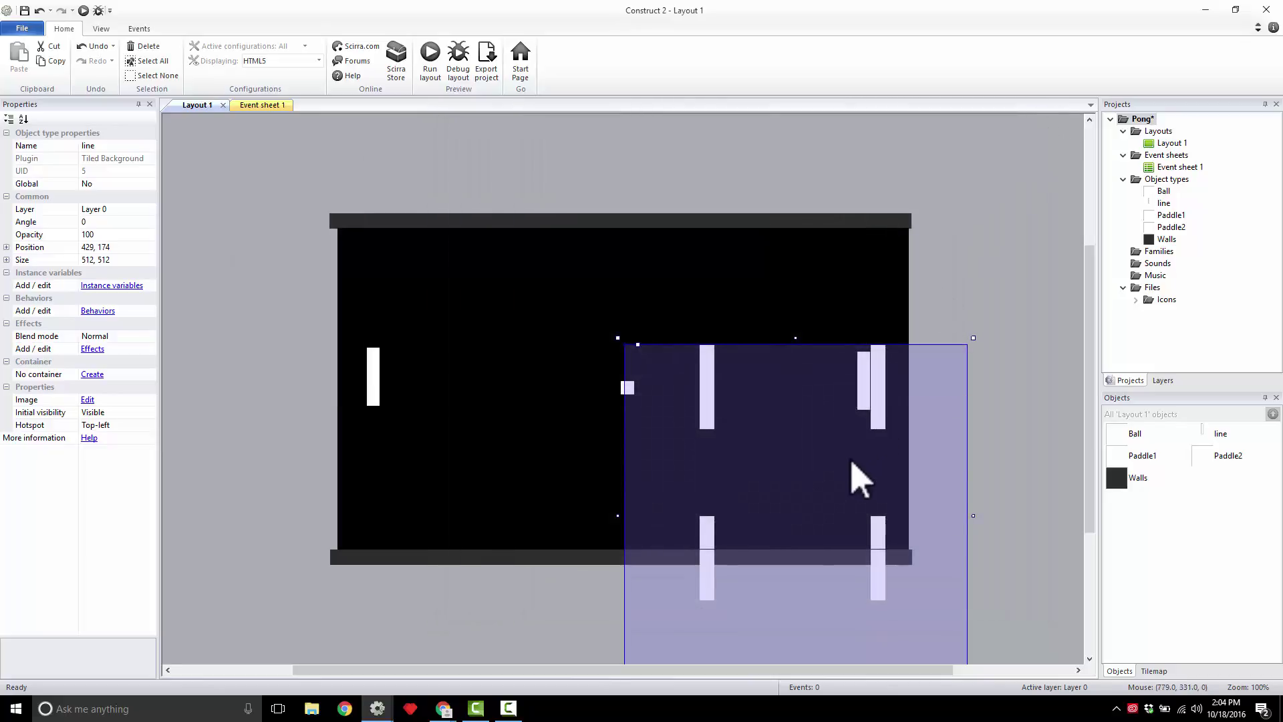
Resize the line object to about 246 × 674 and centre it over the field, starting just above the upper wall.
{"action": "left_click_drag", "start_coordinate": [853, 472], "coordinate": [738, 342]}
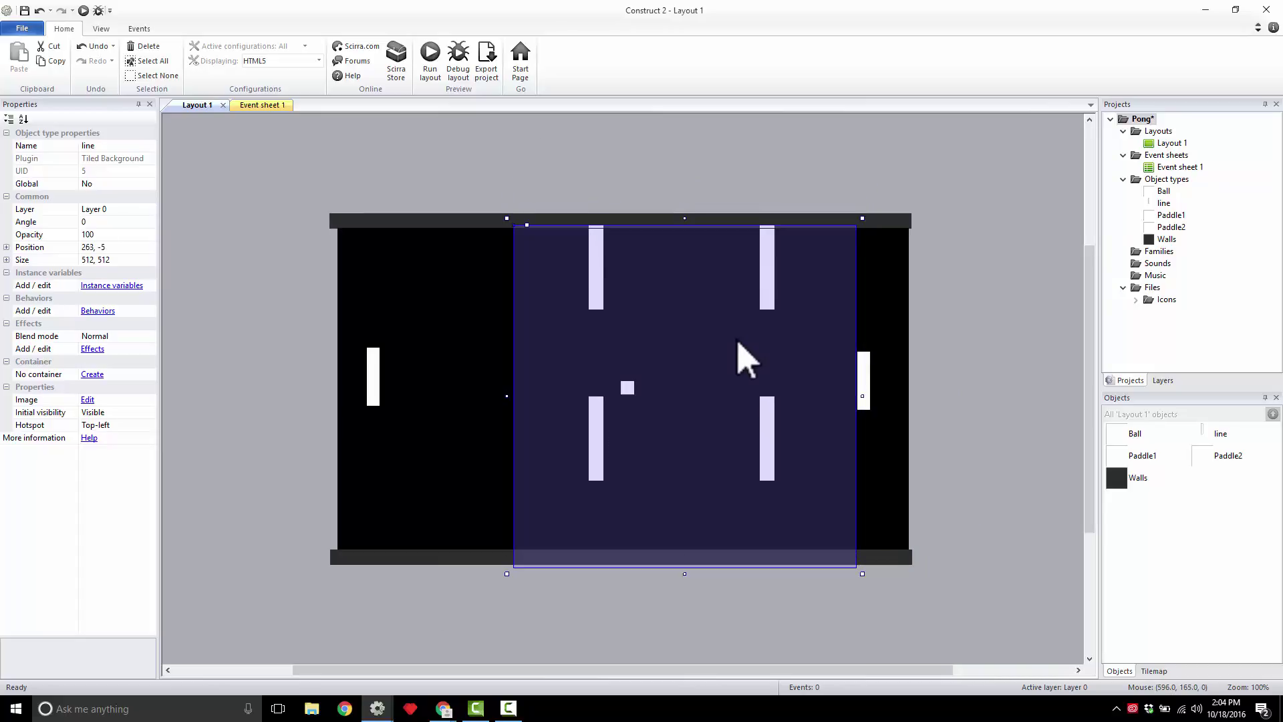
{"action": "left_click_drag", "start_coordinate": [861, 573], "coordinate": [675, 323]}
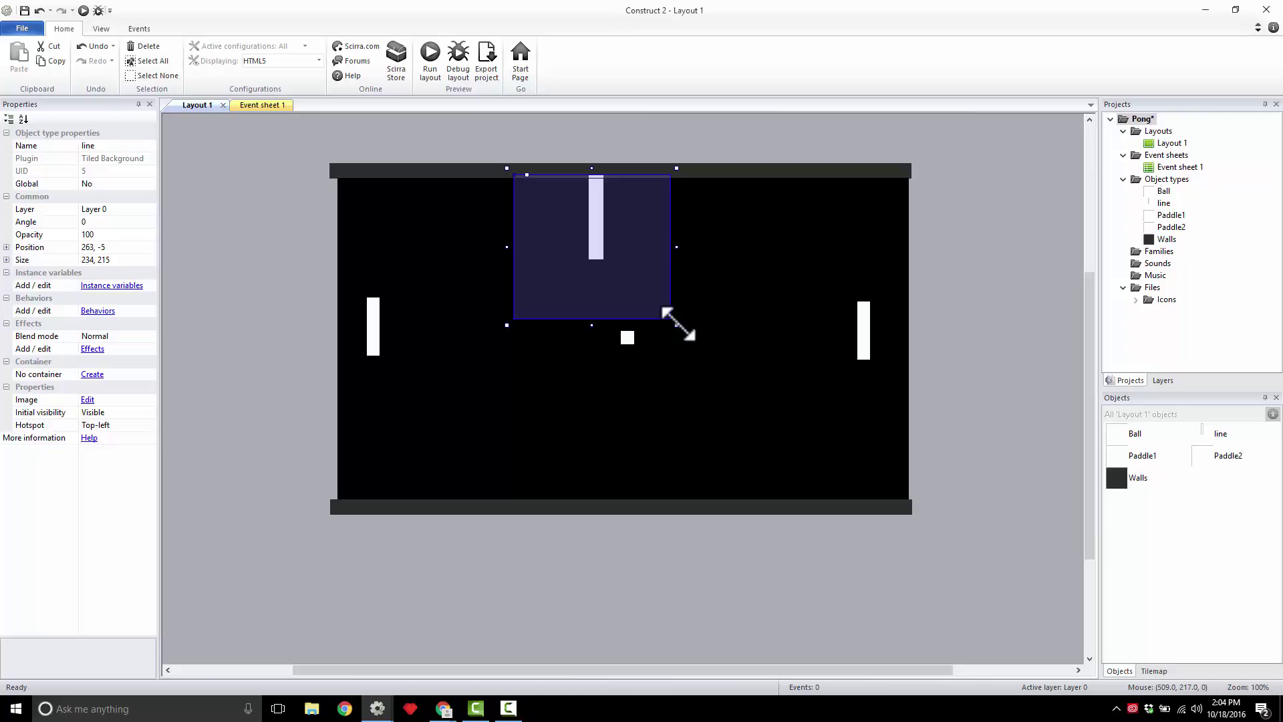
{"action": "left_click_drag", "start_coordinate": [678, 324], "coordinate": [680, 622]}
{"action": "left_click_drag", "start_coordinate": [595, 244], "coordinate": [621, 230]}
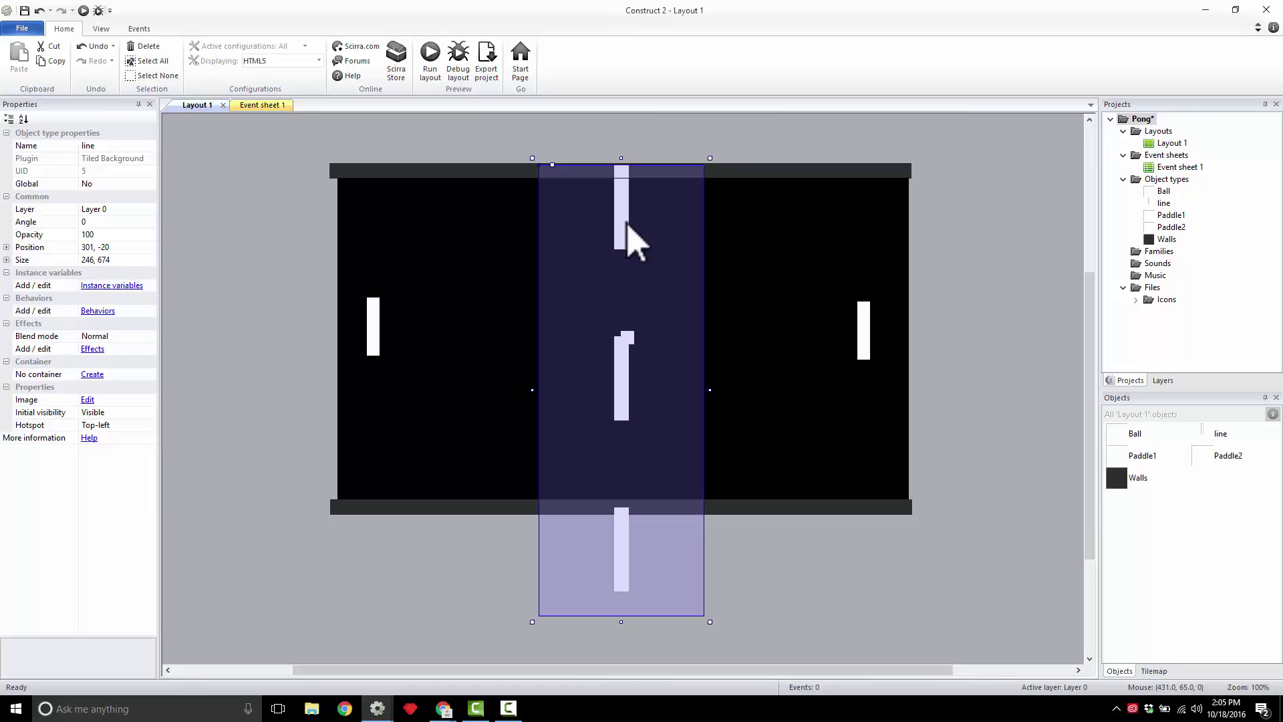
Resize the canvas of the line's image to 32 × 32 pixels, stretching the existing drawing.
{"action": "double_click", "coordinate": [627, 227]}
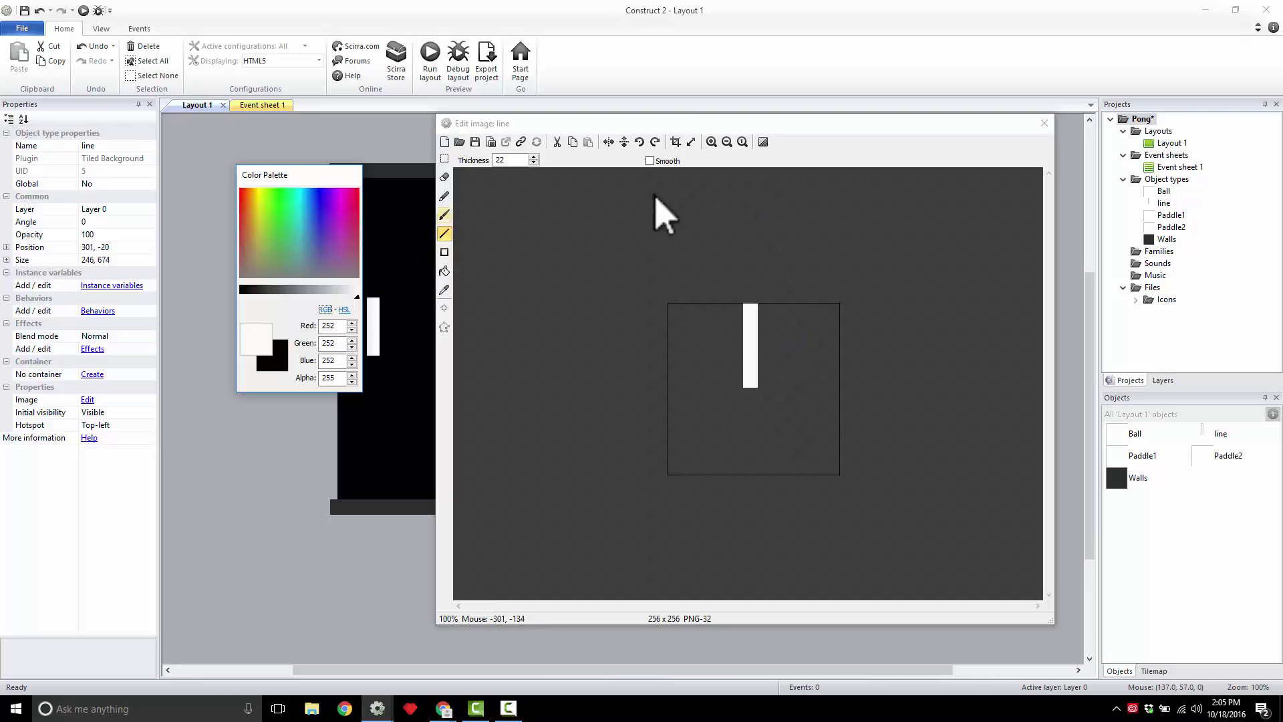
{"action": "left_click", "coordinate": [691, 142]}
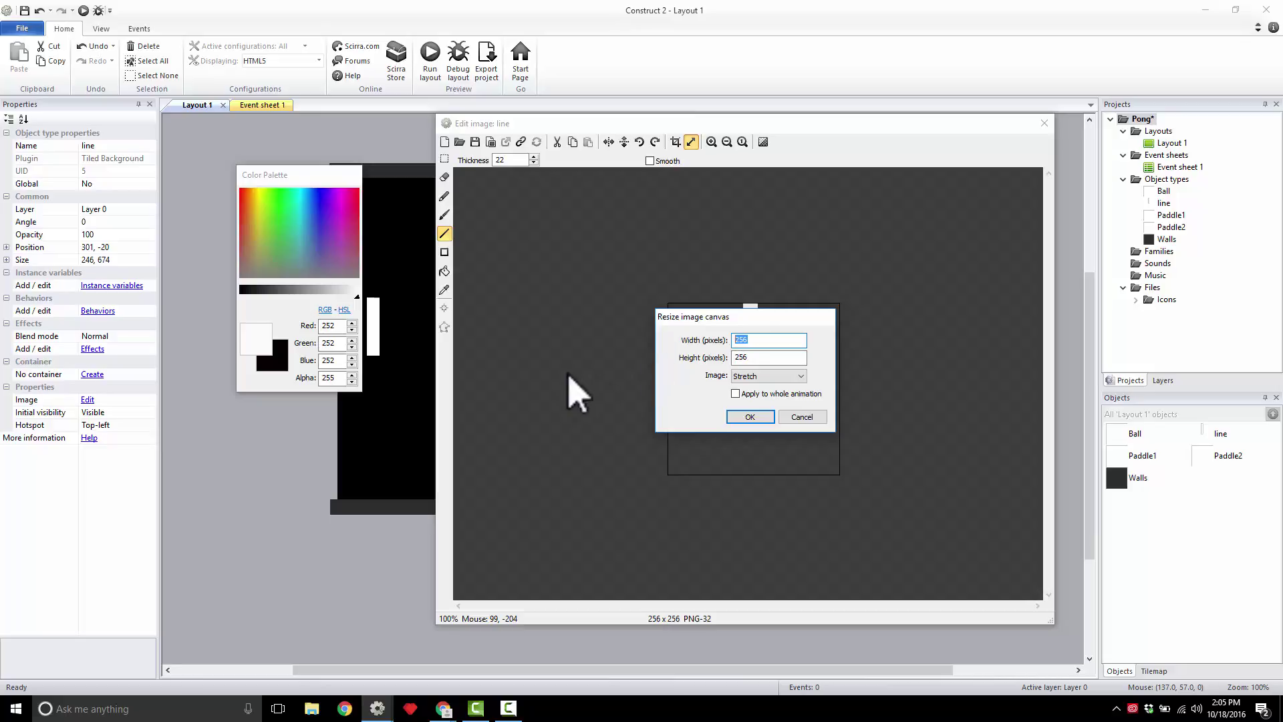
{"action": "type", "text": "32"}
{"action": "key", "text": "Tab"}
{"action": "type", "text": "32"}
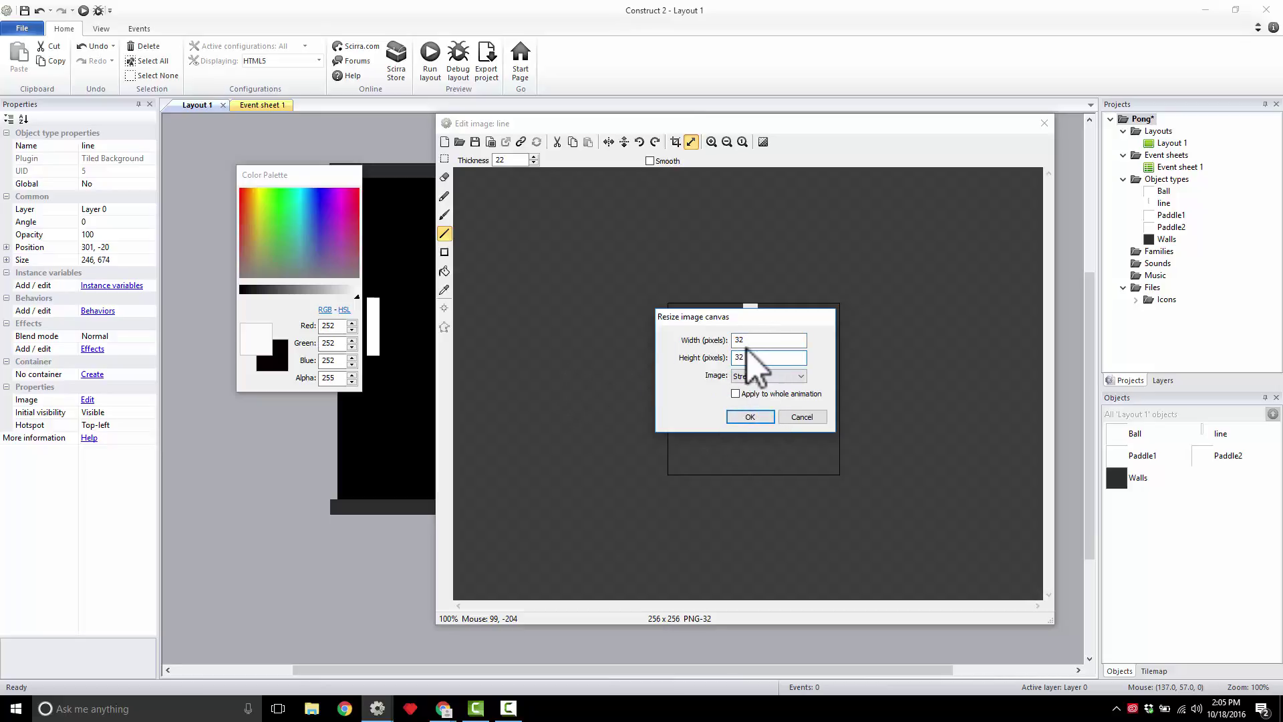
{"action": "left_click", "coordinate": [751, 417]}
{"action": "scroll", "coordinate": [759, 393], "scroll_direction": "up", "scroll_amount": 3}
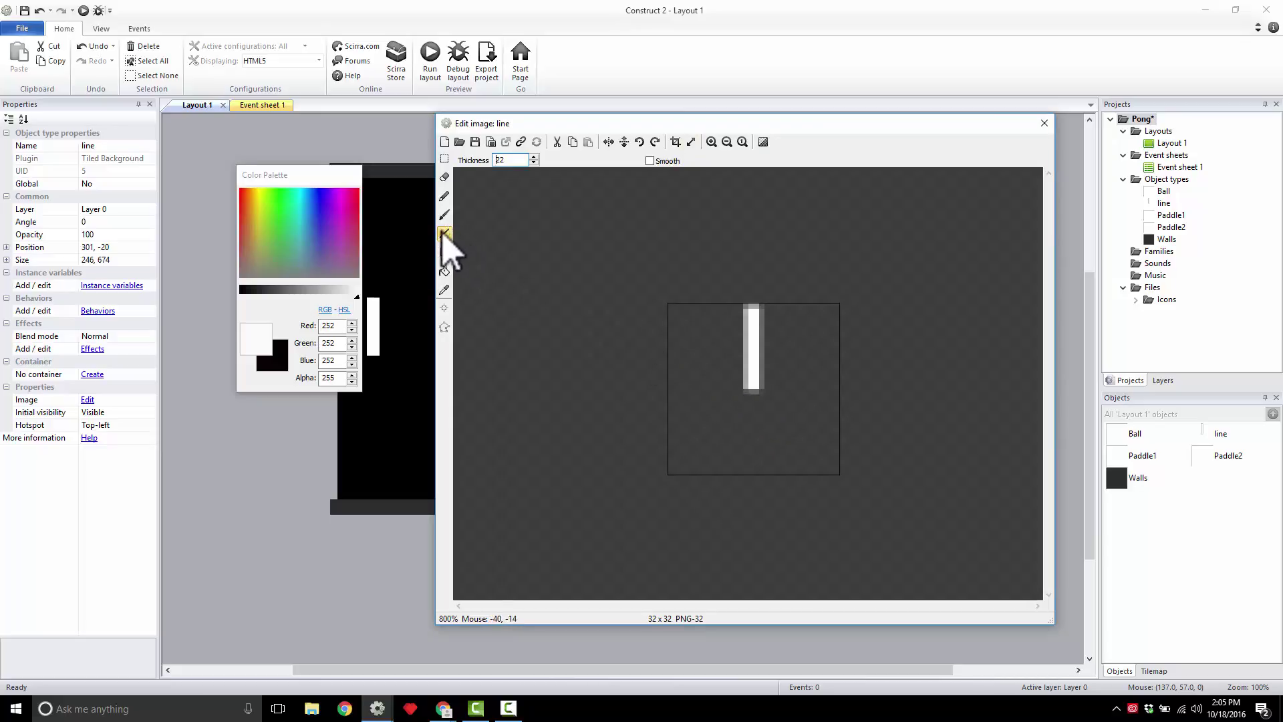
Try vertical white strokes of thickness 22 over the bar in the line's image, and undo them.
{"action": "left_click", "coordinate": [444, 234]}
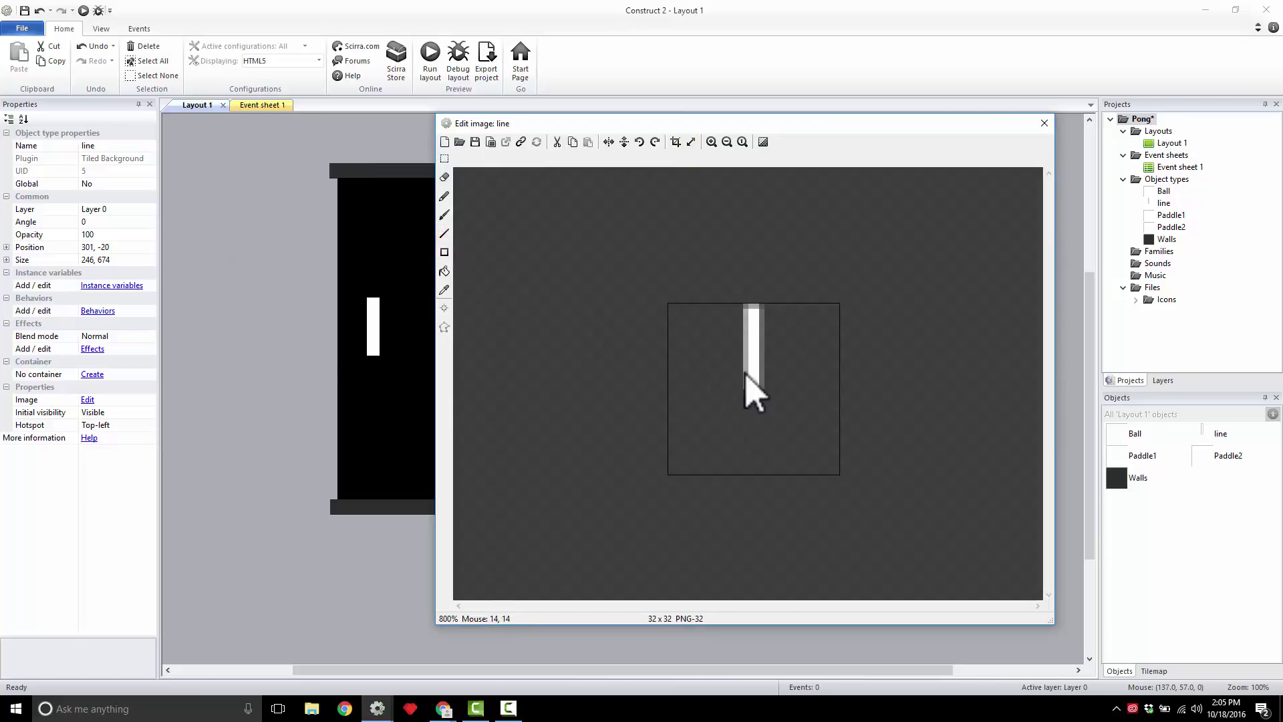
{"action": "left_click", "coordinate": [444, 234]}
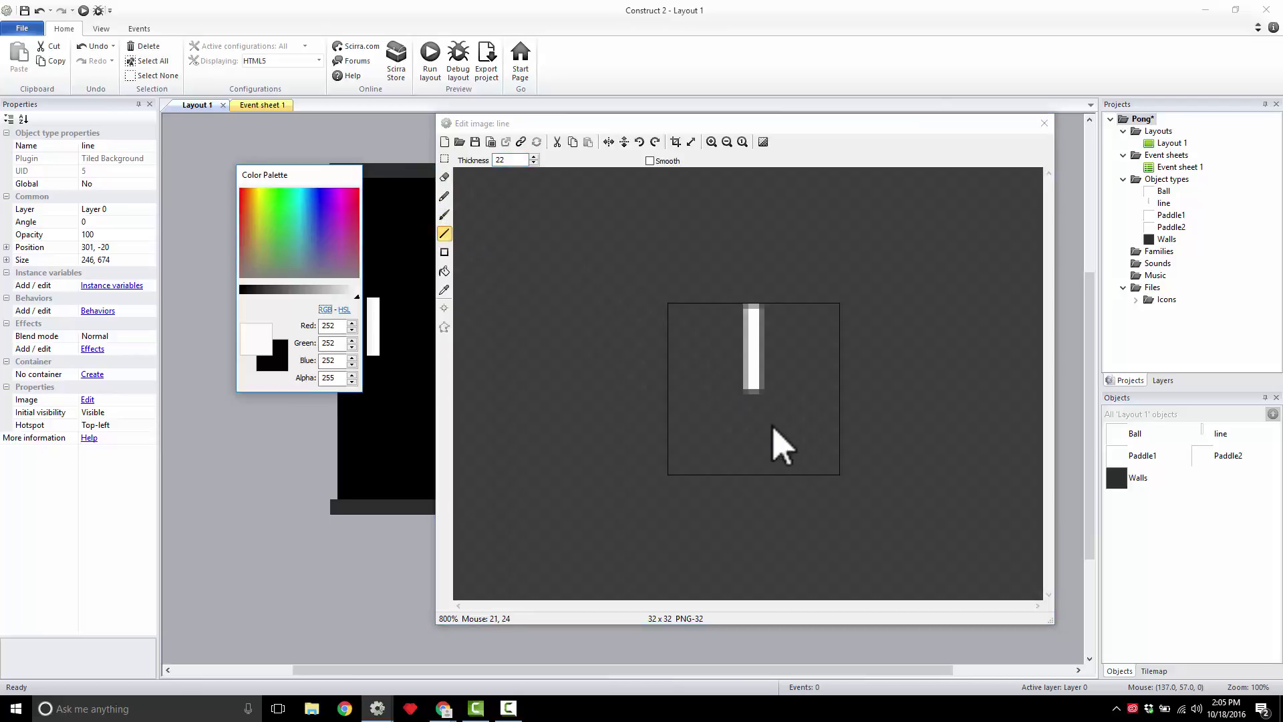
{"action": "left_click_drag", "start_coordinate": [759, 415], "coordinate": [757, 284]}
{"action": "key", "text": "ctrl+z"}
{"action": "left_click_drag", "start_coordinate": [764, 365], "coordinate": [750, 273]}
{"action": "key", "text": "ctrl+y"}
{"action": "key", "text": "ctrl+z"}
{"action": "key", "text": "ctrl+z"}
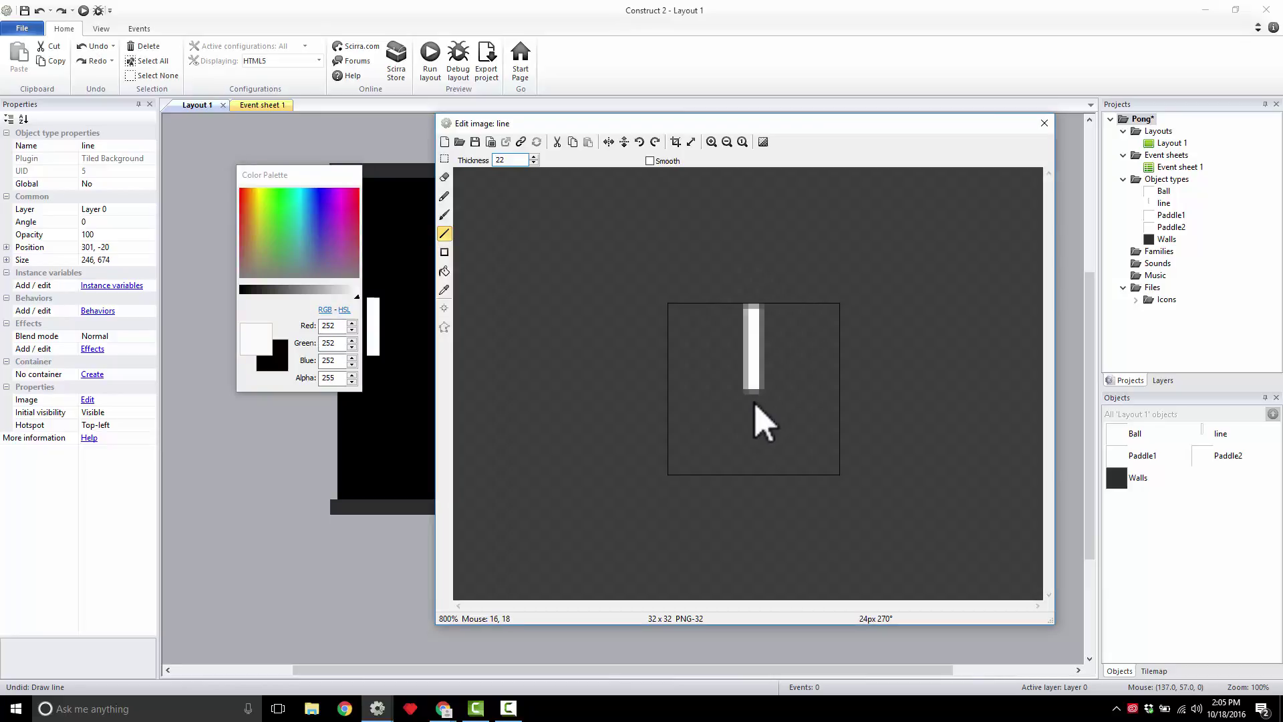
Draw a vertical white stroke about 28 px long in the image, and narrow the line object to about 30 × 663 at mid-field.
{"action": "left_click_drag", "start_coordinate": [762, 405], "coordinate": [760, 254]}
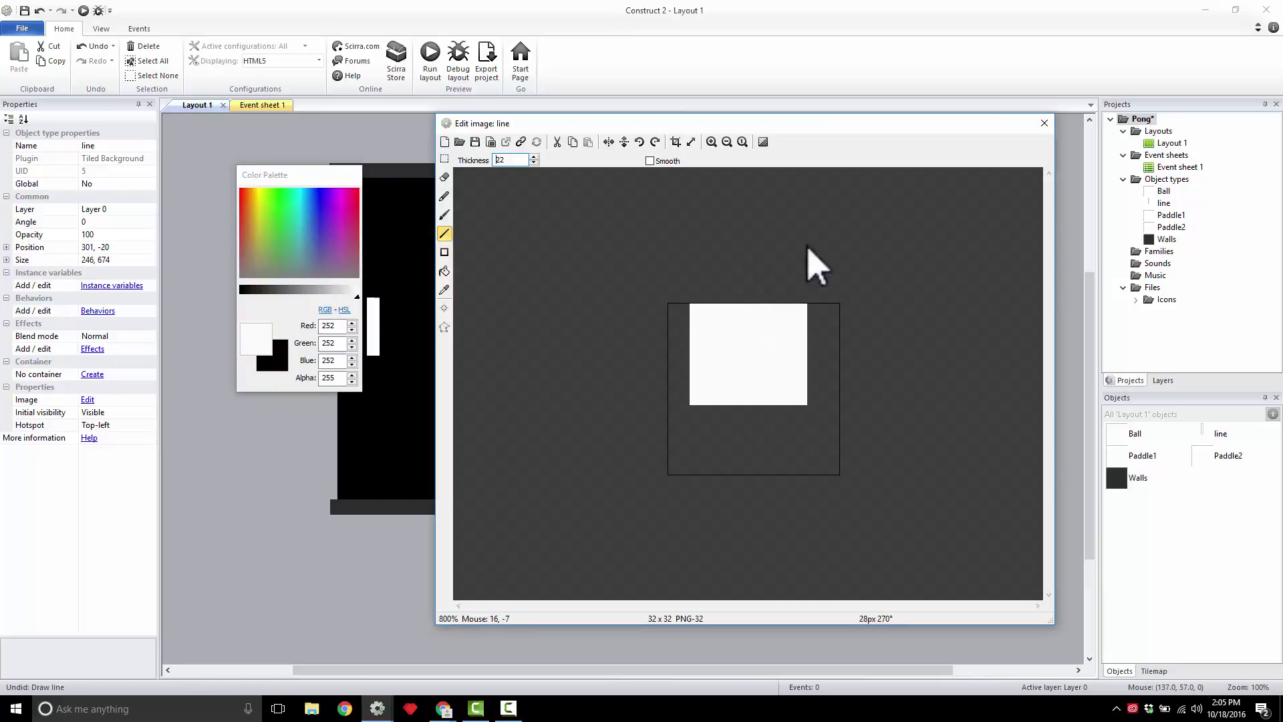
{"action": "left_click", "coordinate": [1045, 125]}
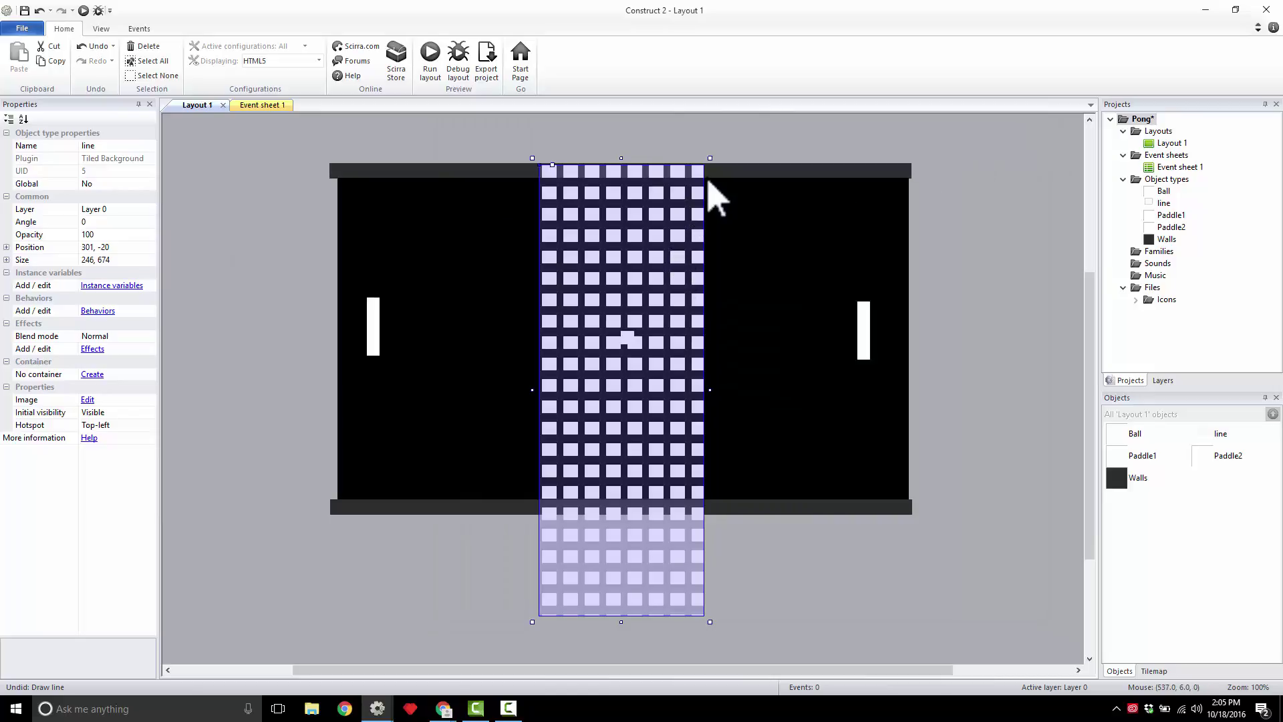
{"action": "left_click_drag", "start_coordinate": [711, 156], "coordinate": [570, 162]}
{"action": "left_click_drag", "start_coordinate": [578, 208], "coordinate": [630, 196]}
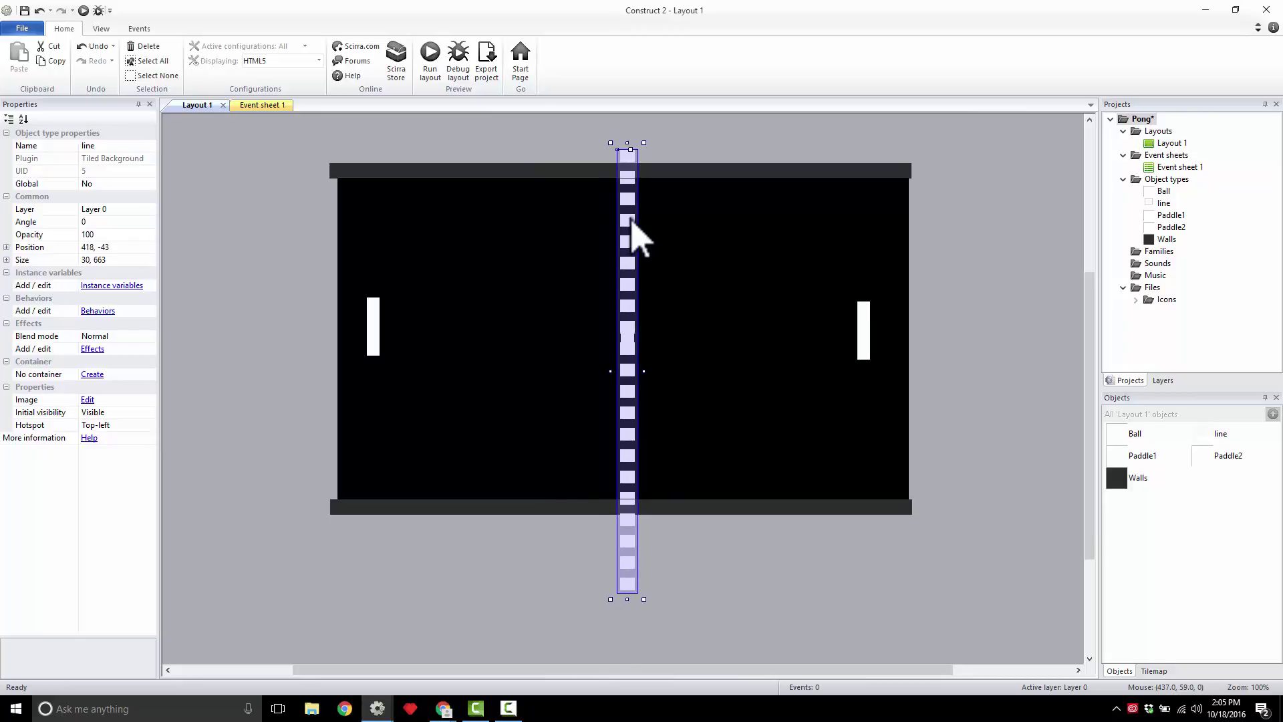
Delete both sides of the white block in the line's image, leaving a central bar about 6 px wide.
{"action": "double_click", "coordinate": [632, 223]}
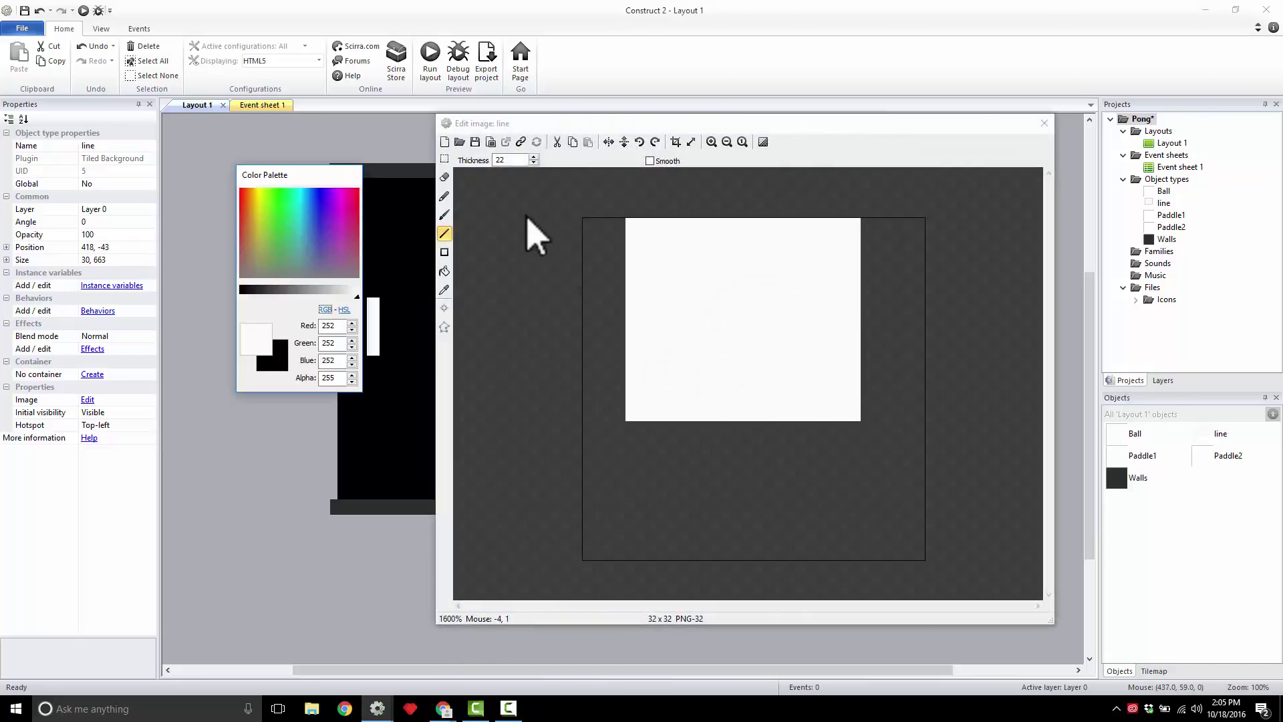
{"action": "left_click", "coordinate": [445, 160]}
{"action": "left_click_drag", "start_coordinate": [594, 196], "coordinate": [711, 475]}
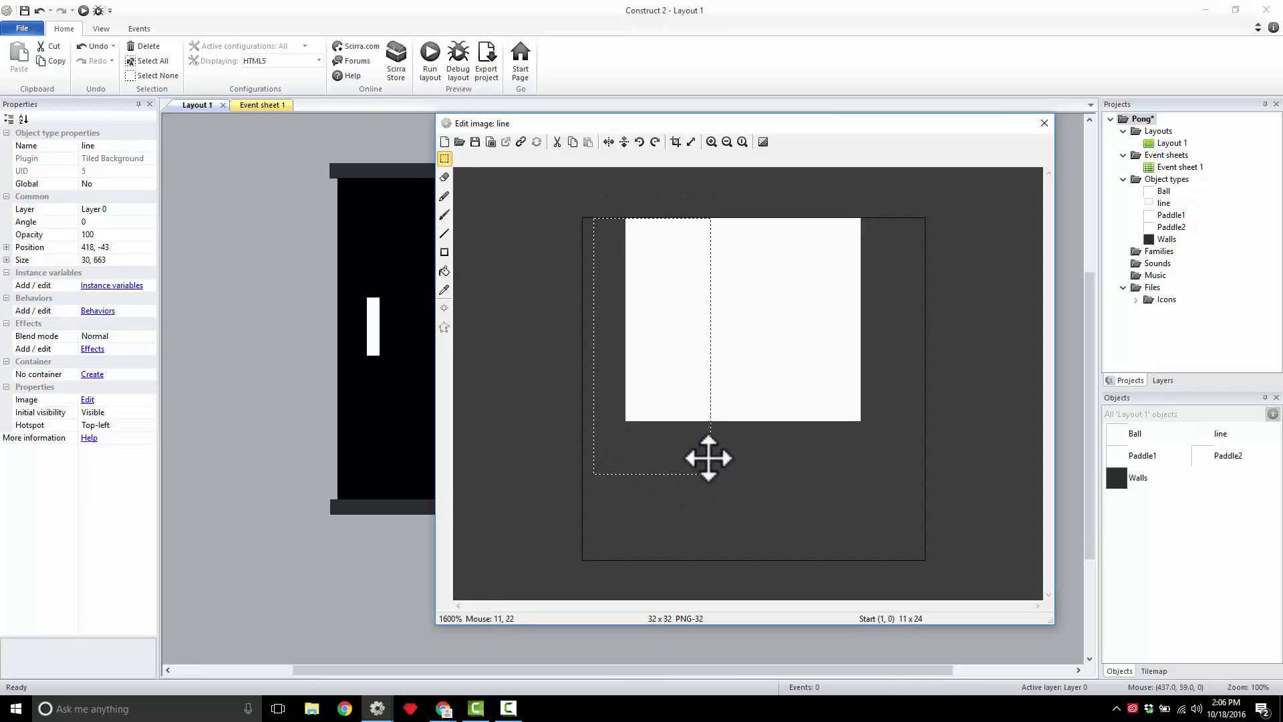
{"action": "key", "text": "Delete"}
{"action": "left_click_drag", "start_coordinate": [896, 468], "coordinate": [785, 175]}
{"action": "key", "text": "Delete"}
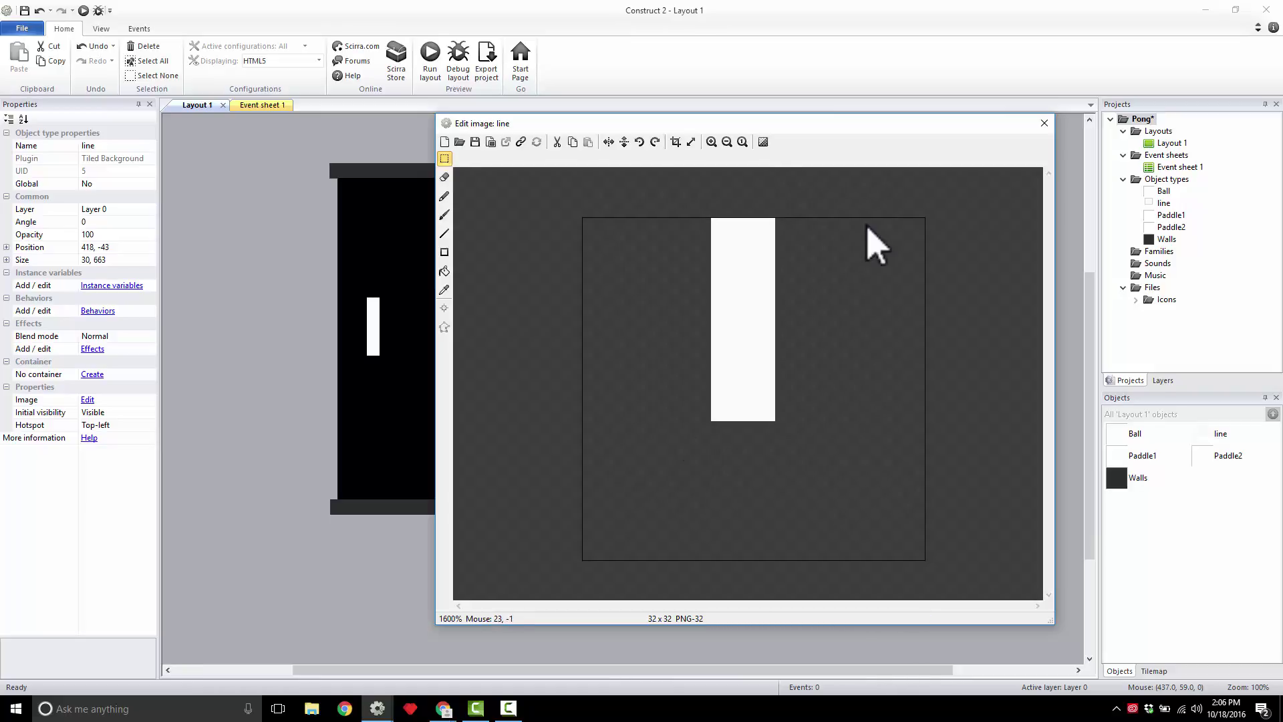
{"action": "left_click", "coordinate": [1044, 123]}
Move the dashed line to about 415, -50 so it aligns with the middle of the field.
{"action": "left_click", "coordinate": [643, 269]}
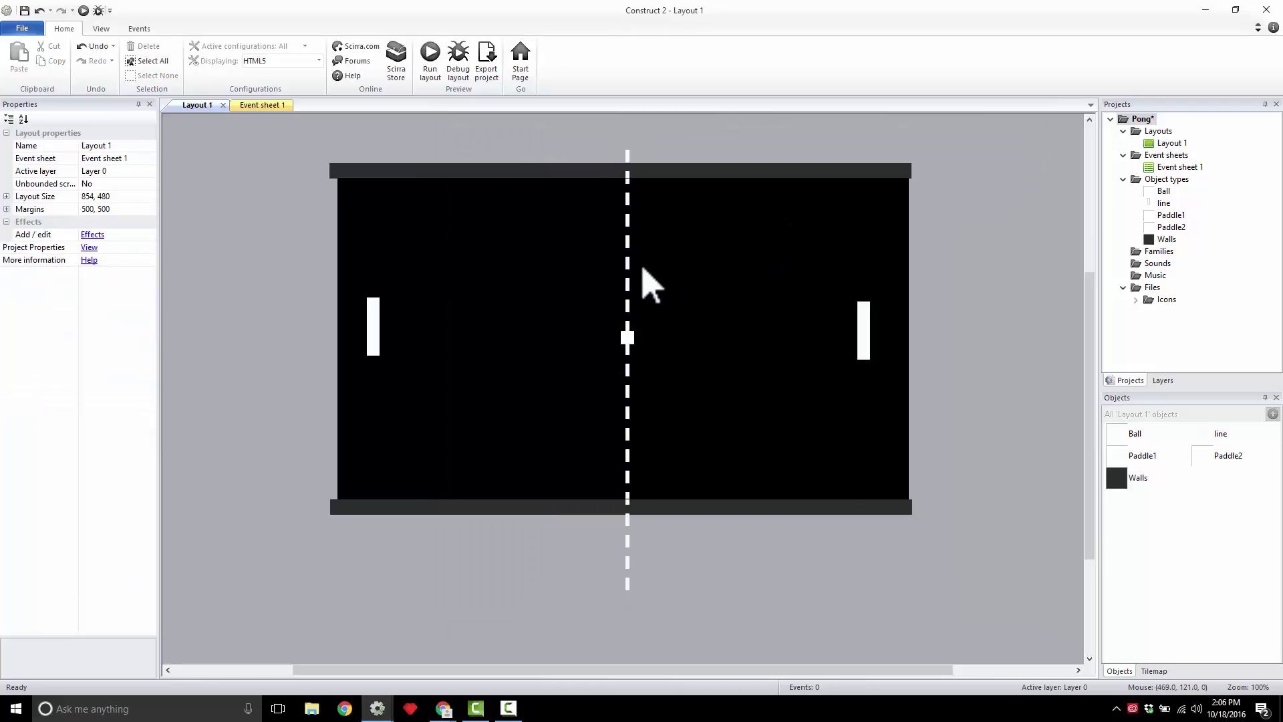
{"action": "left_click", "coordinate": [628, 287]}
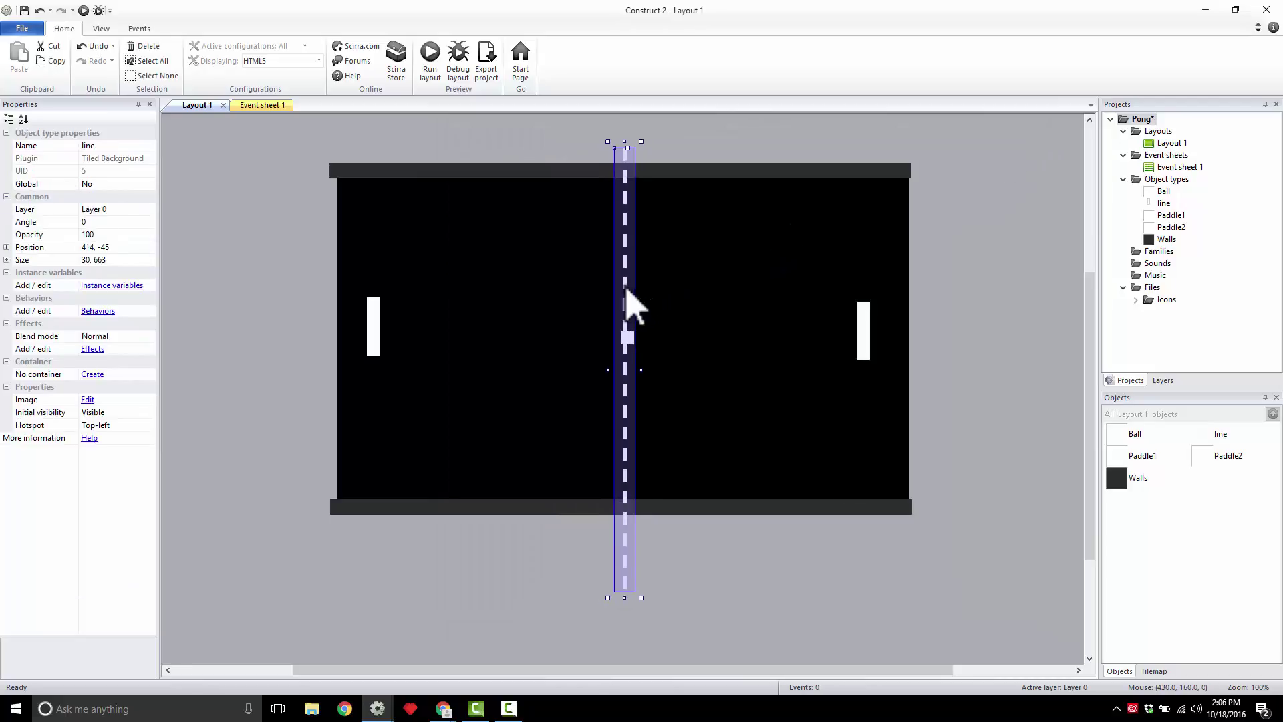
{"action": "left_click_drag", "start_coordinate": [631, 287], "coordinate": [627, 284]}
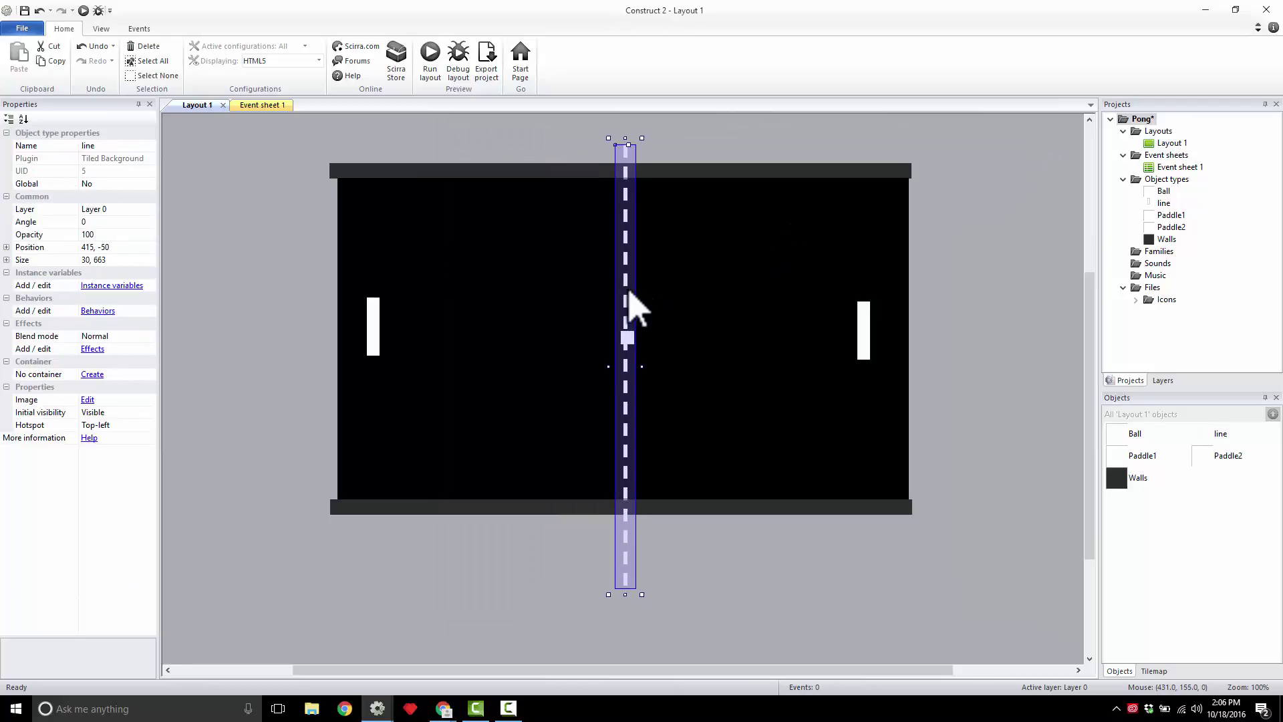
{"action": "left_click", "coordinate": [691, 241]}
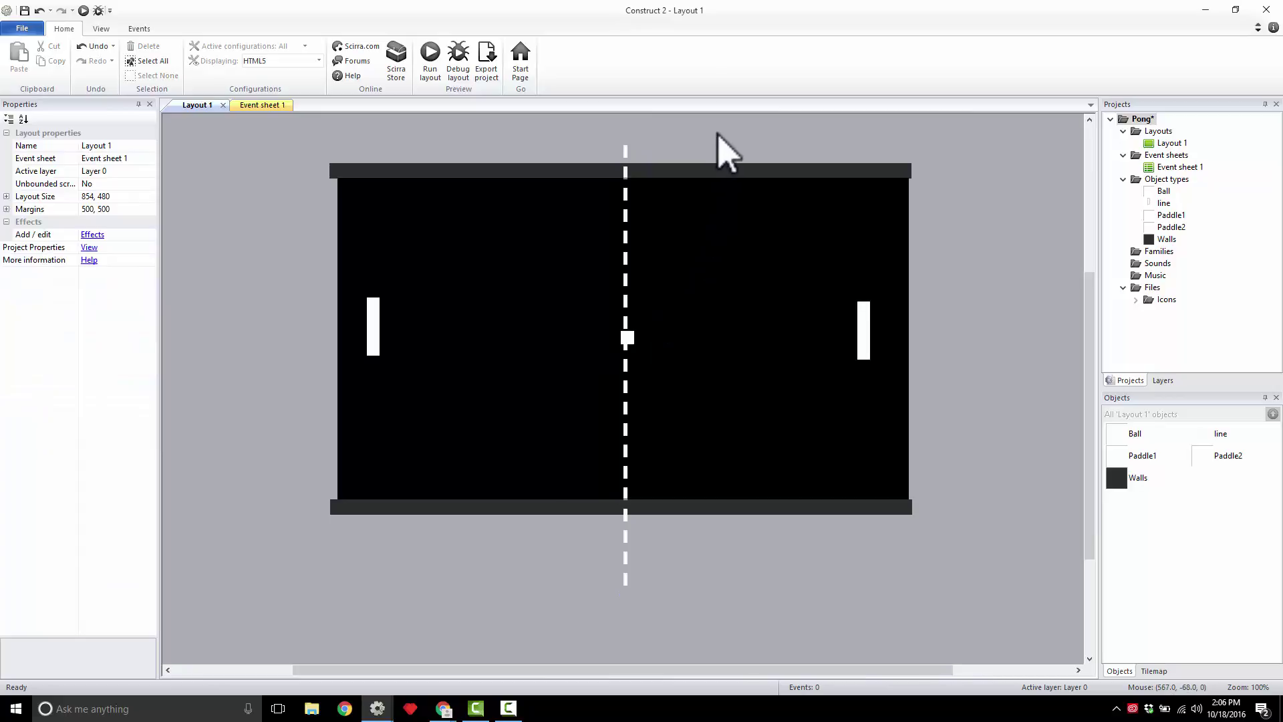
Shorten the dashed line at both ends to about 504 high so it spans from the upper wall to the lower wall.
{"action": "left_click", "coordinate": [629, 587]}
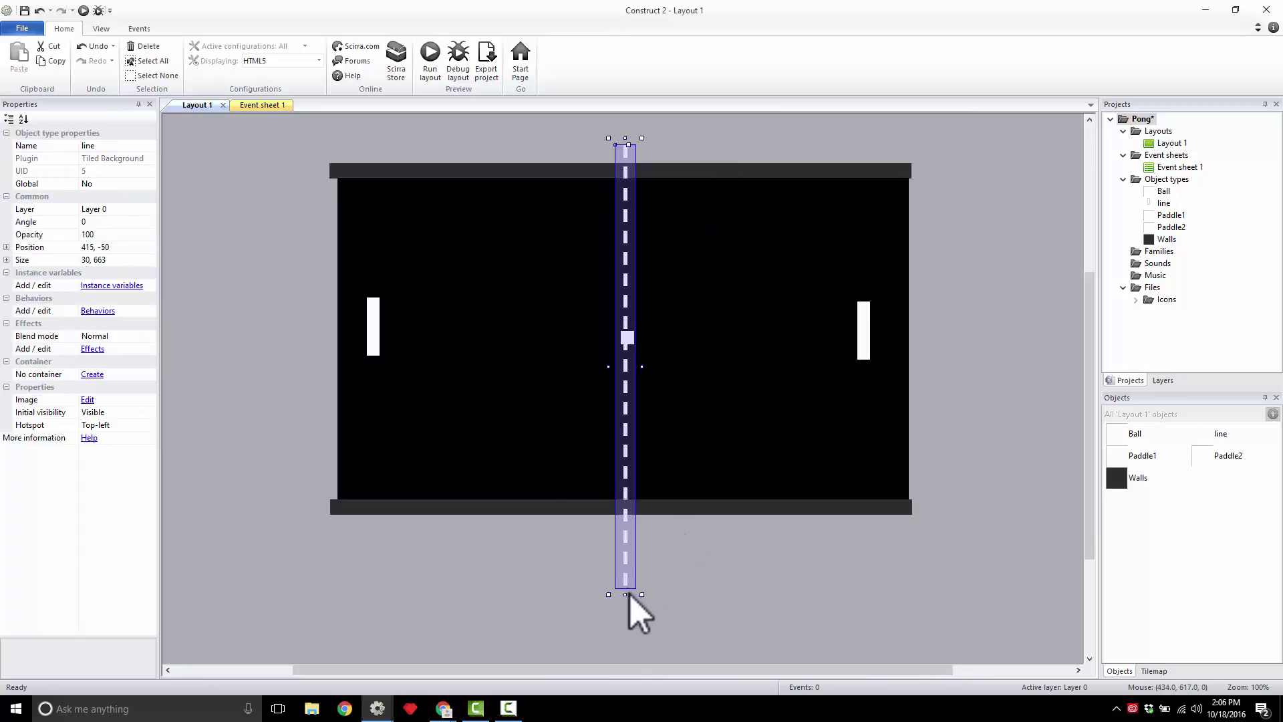
{"action": "left_click_drag", "start_coordinate": [624, 591], "coordinate": [620, 501]}
{"action": "left_click_drag", "start_coordinate": [624, 138], "coordinate": [621, 166]}
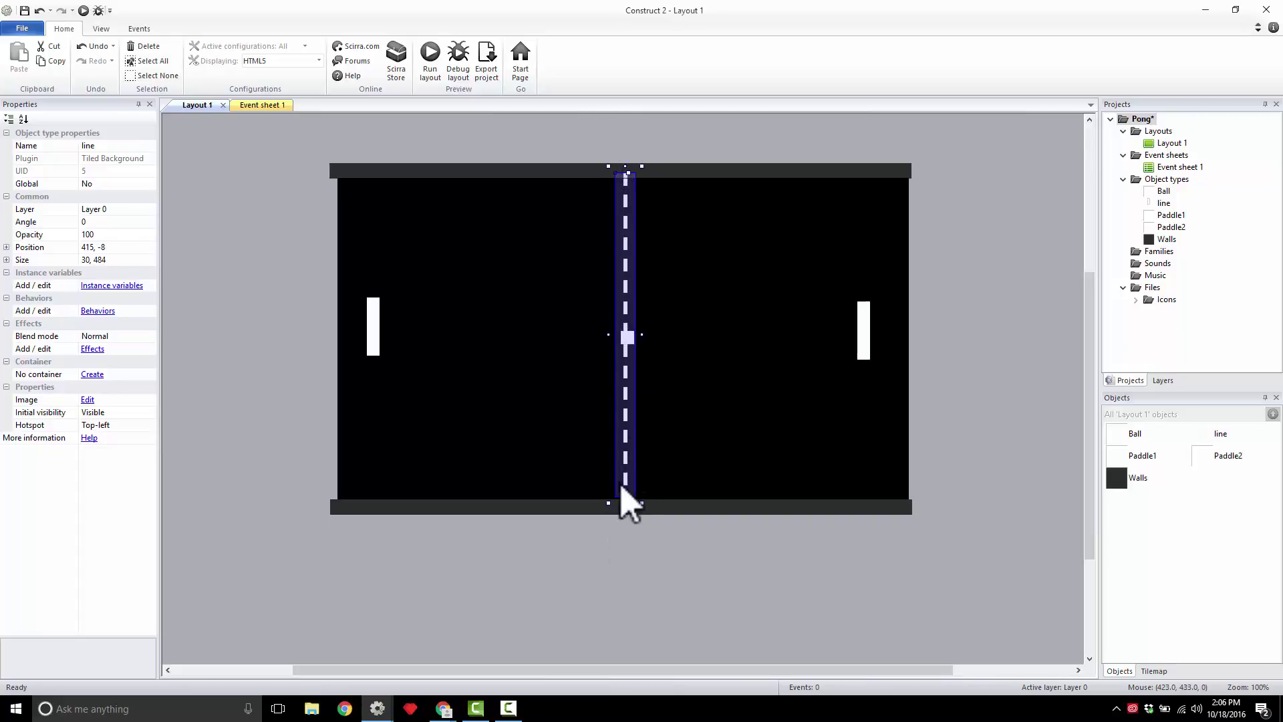
{"action": "left_click_drag", "start_coordinate": [625, 515], "coordinate": [625, 523]}
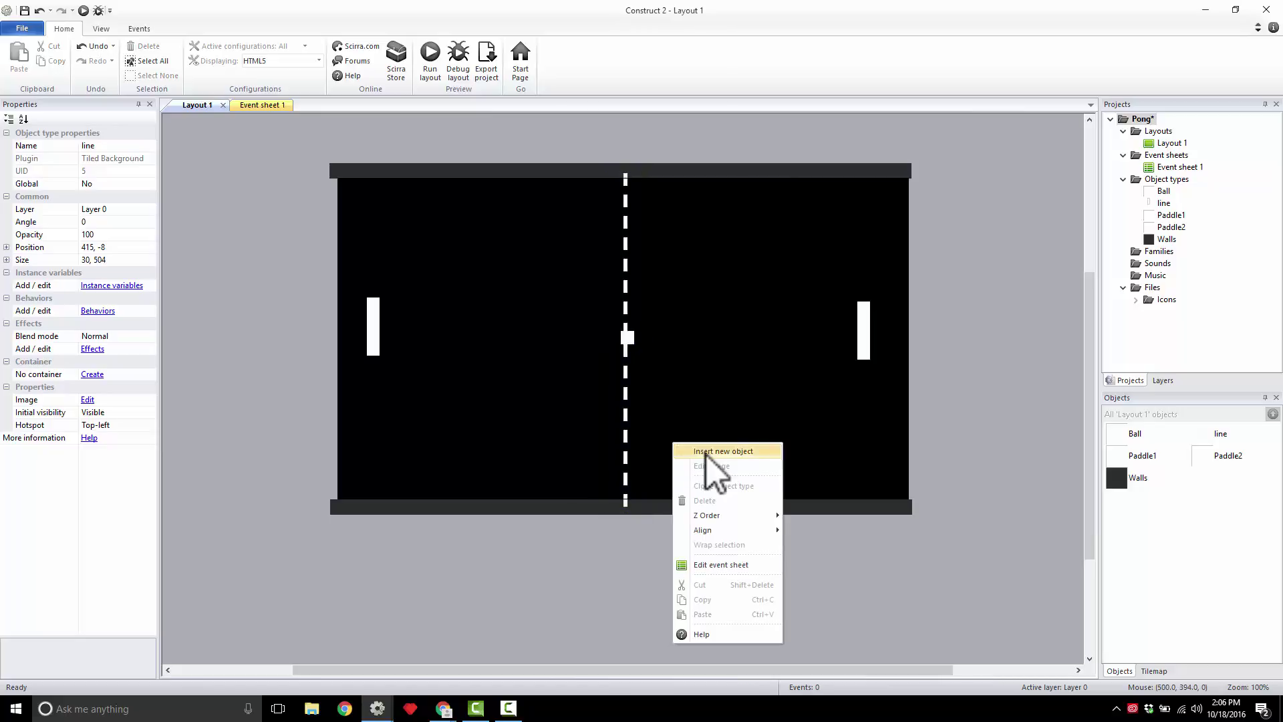
{"action": "double_click", "coordinate": [708, 473]}
{"action": "scroll", "coordinate": [786, 312], "scroll_direction": "down", "scroll_amount": 2}
{"action": "left_click", "coordinate": [562, 352]}
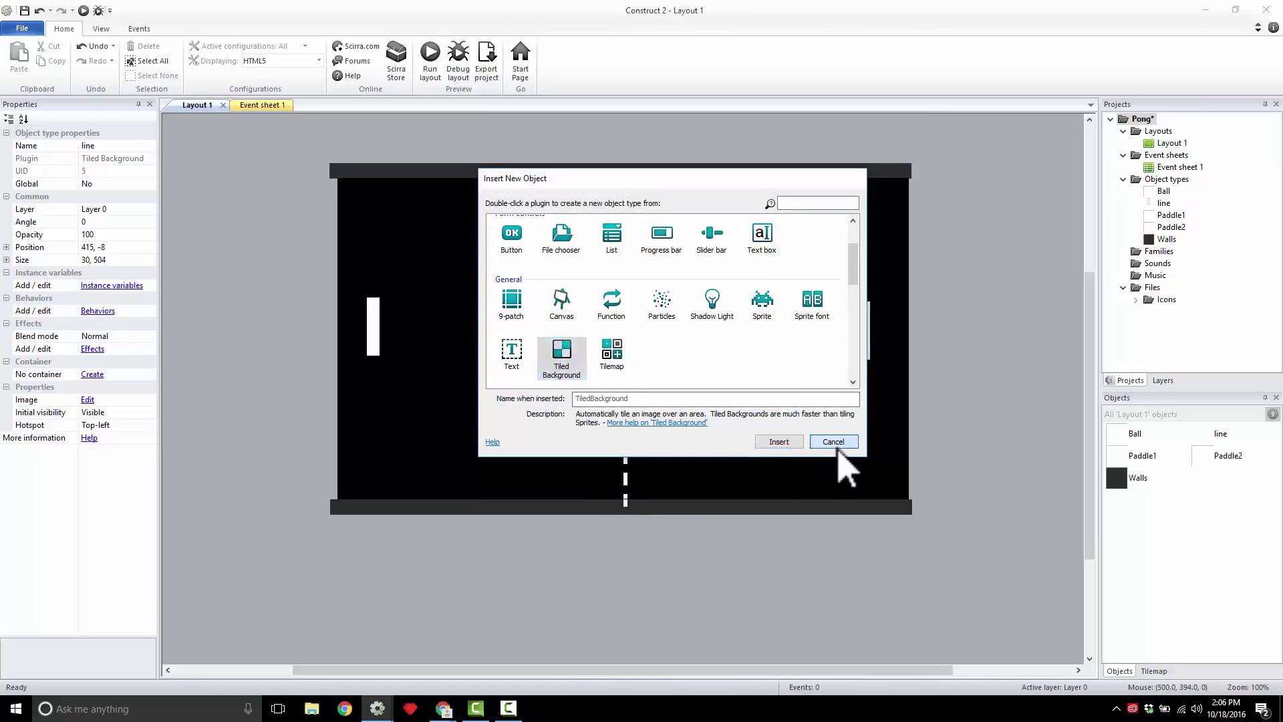
{"action": "left_click", "coordinate": [834, 442]}
Examine the dashed line's image and its canvas size settings, then close the image and deselect the line.
{"action": "left_click", "coordinate": [628, 371]}
{"action": "double_click", "coordinate": [628, 371]}
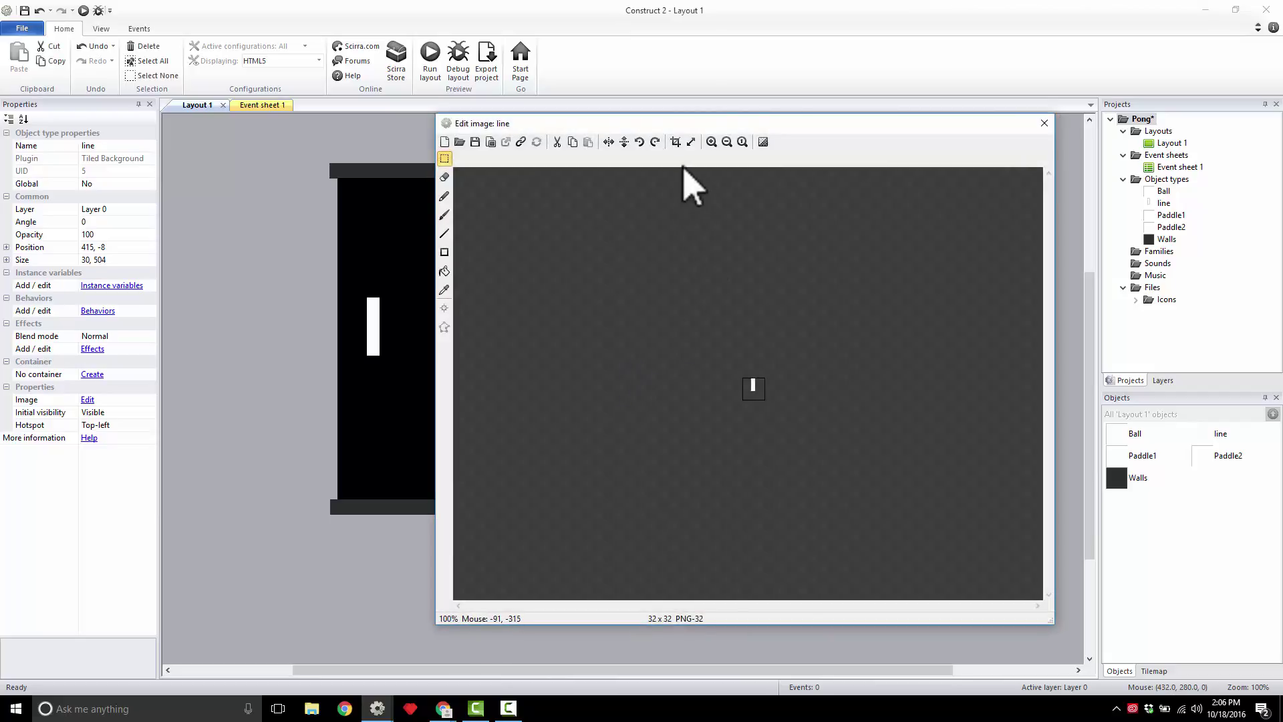
{"action": "left_click", "coordinate": [691, 141]}
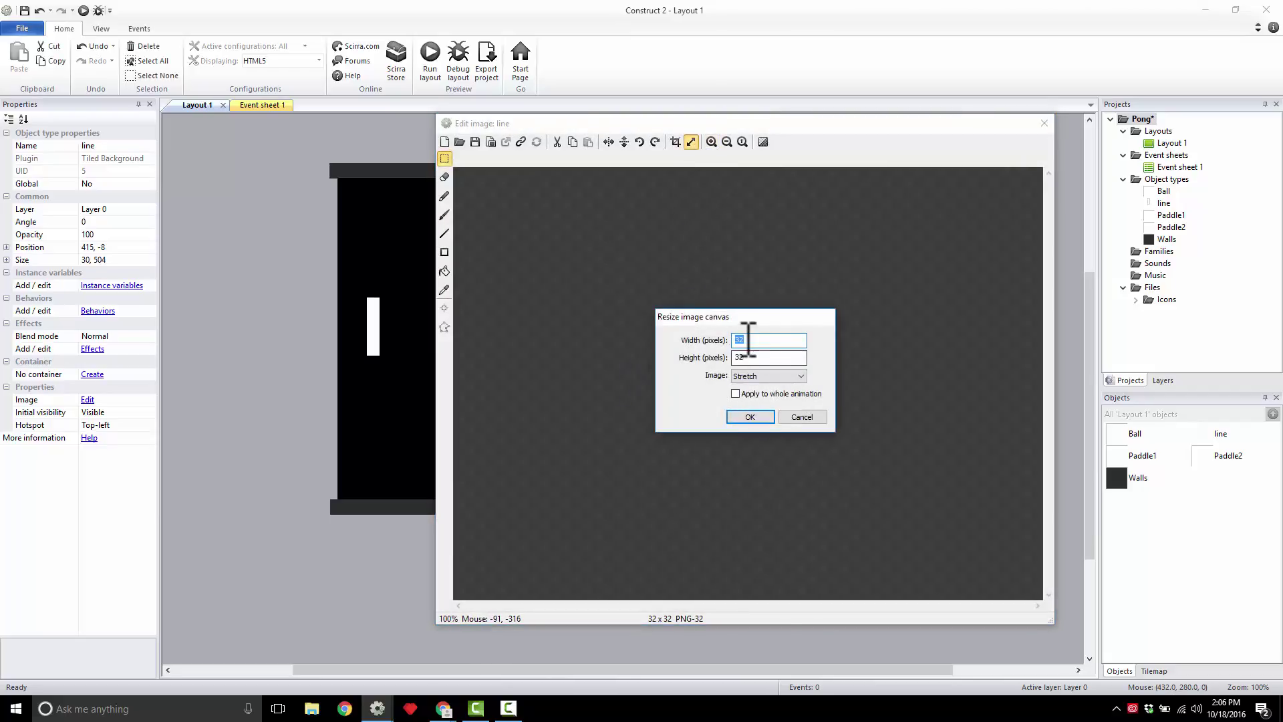
{"action": "left_click", "coordinate": [799, 417]}
{"action": "scroll", "coordinate": [758, 411], "scroll_direction": "up", "scroll_amount": 3}
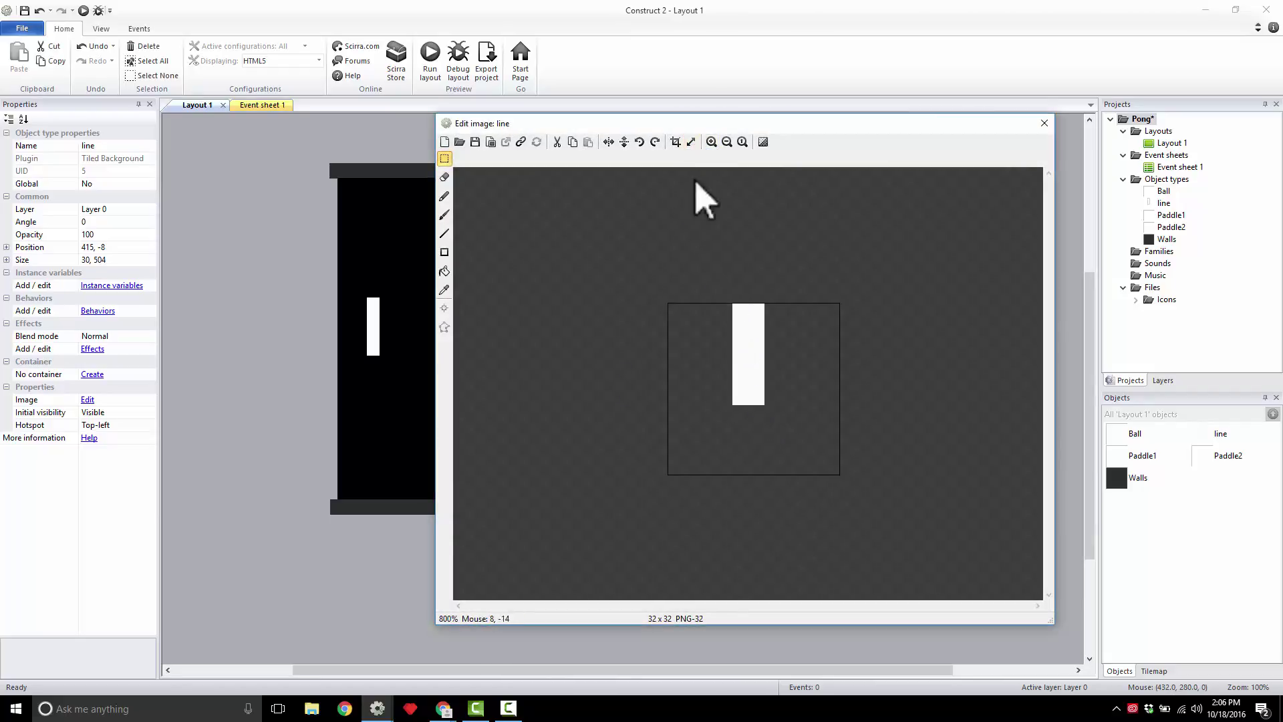
{"action": "left_click", "coordinate": [691, 142]}
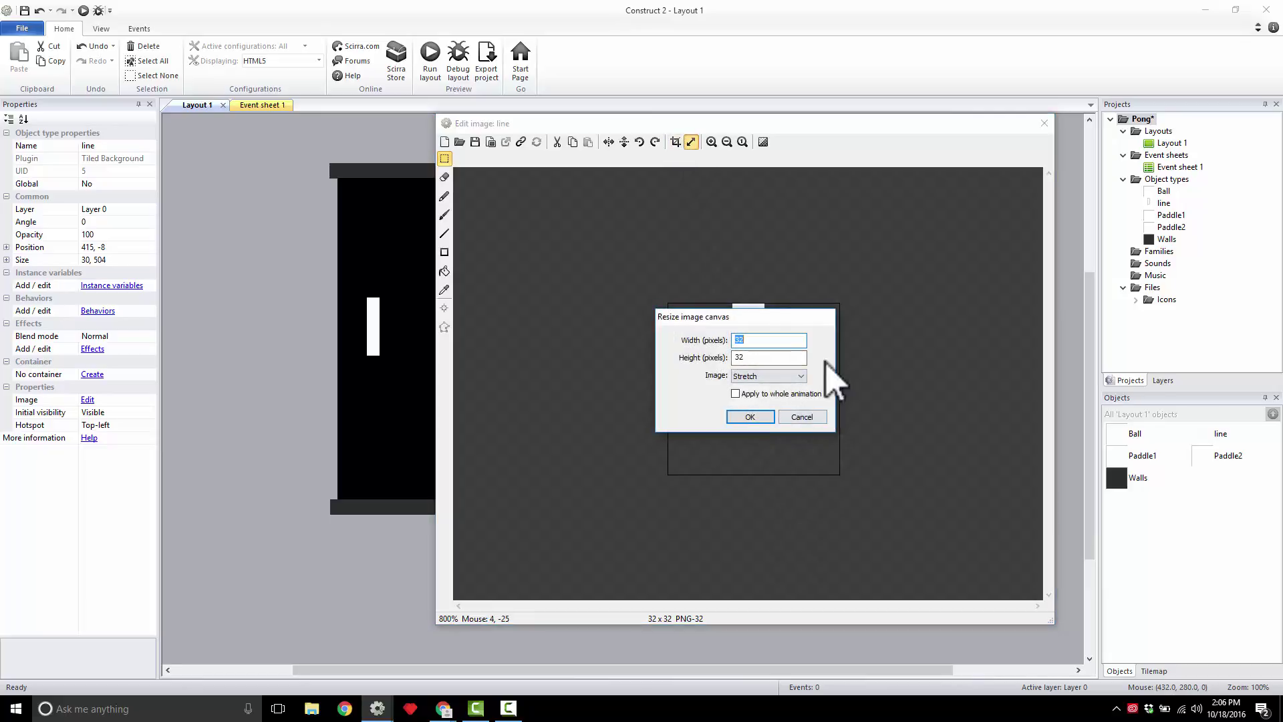
{"action": "left_click", "coordinate": [807, 417]}
{"action": "left_click", "coordinate": [1044, 123]}
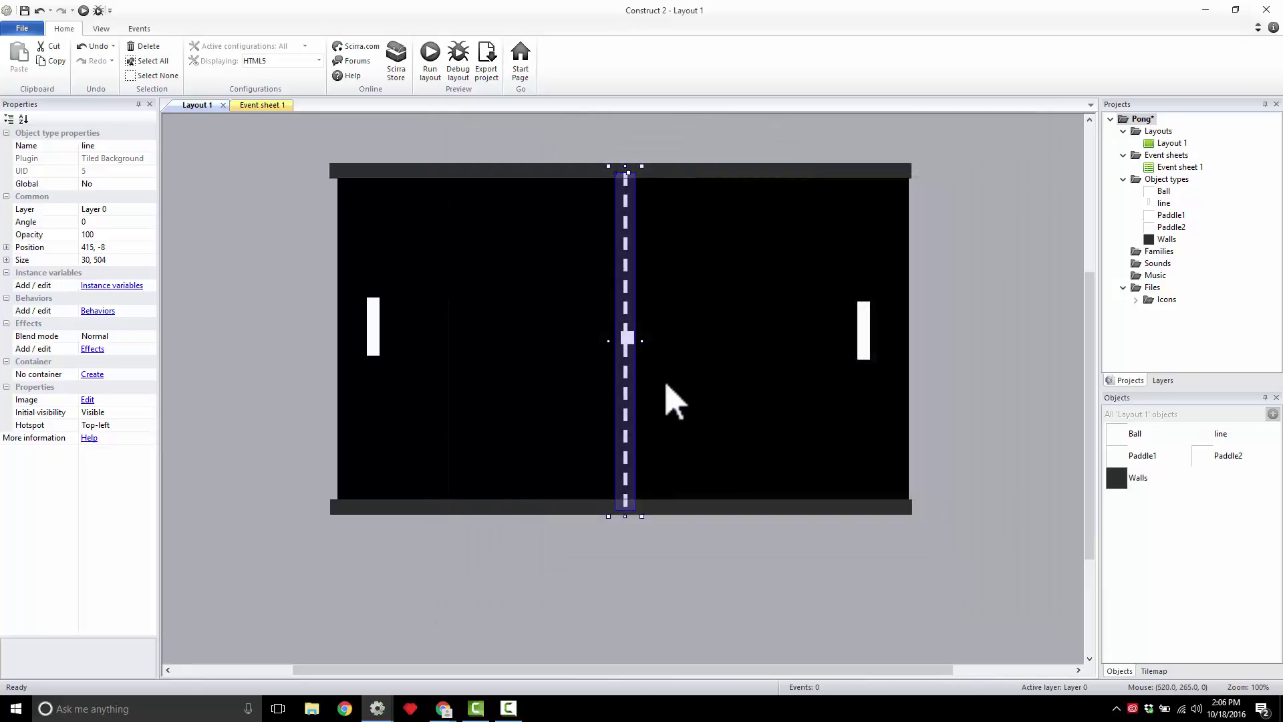
{"action": "mouse_move", "coordinate": [652, 342]}
{"action": "left_mouse_down"}
{"action": "mouse_move", "coordinate": [922, 355]}
{"action": "mouse_move", "coordinate": [643, 338]}
{"action": "left_mouse_up"}
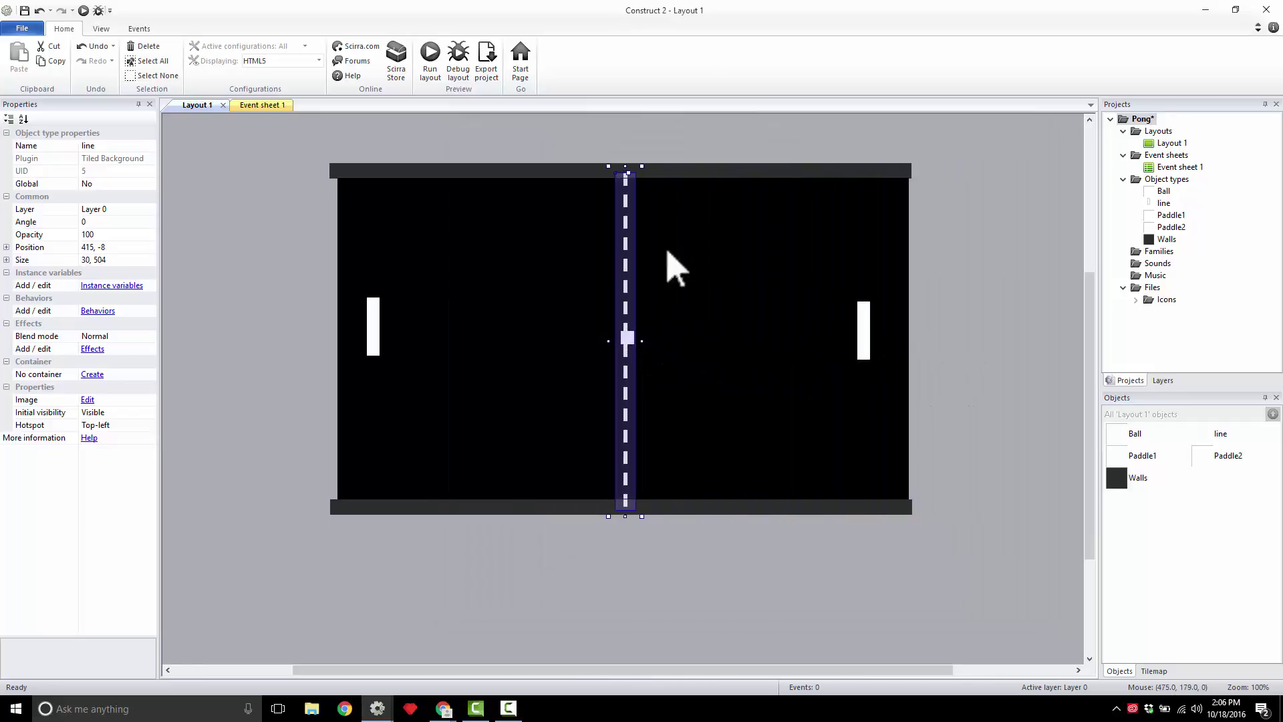
{"action": "left_click", "coordinate": [680, 209]}
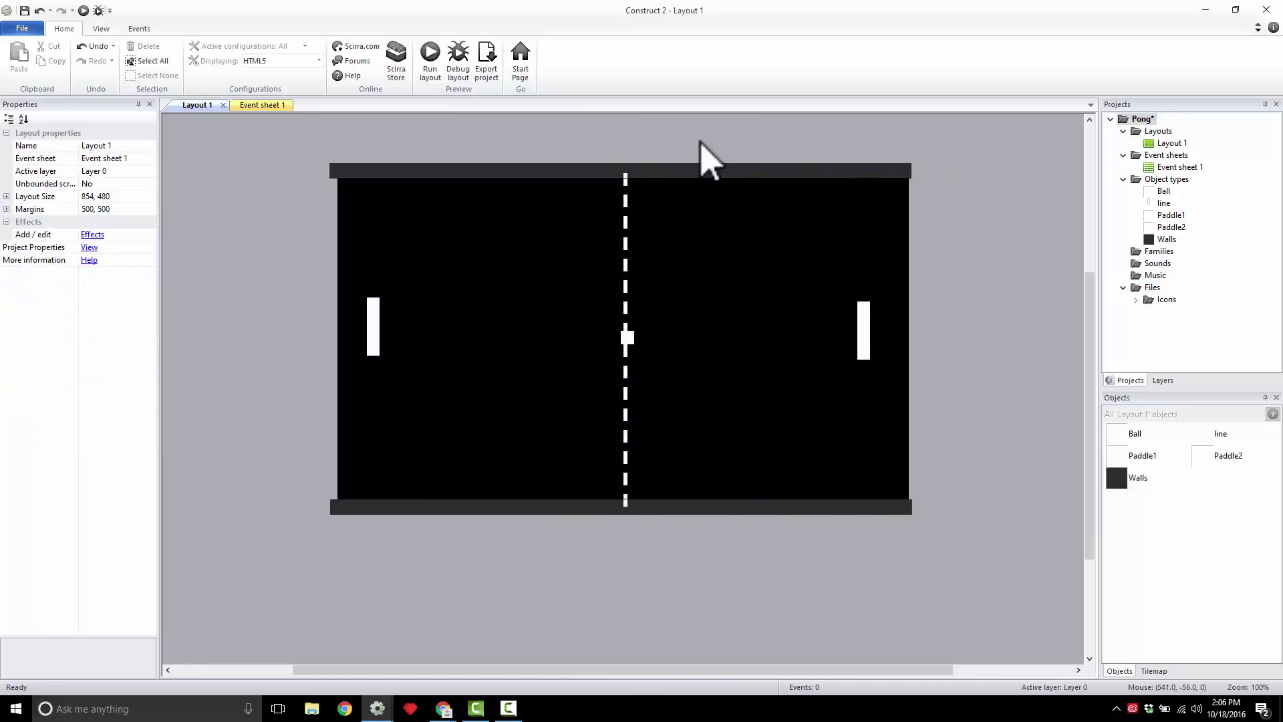